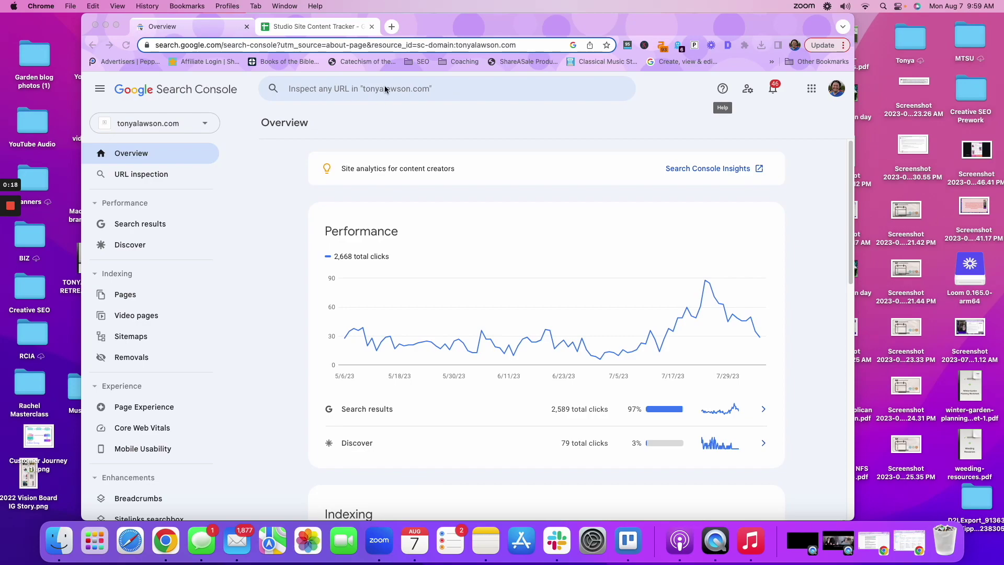
# Copy the best-clarinet-mouthpiece URL in cell E18 of the Studio Site Content Tracker spreadsheet
pyautogui.click(314, 26)
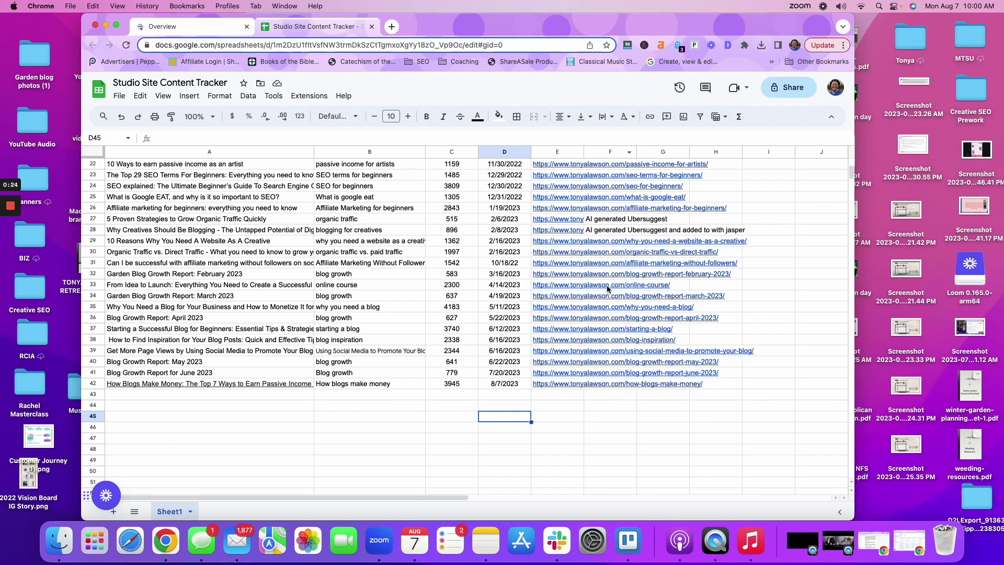
pyautogui.scroll(4, 600, 290)
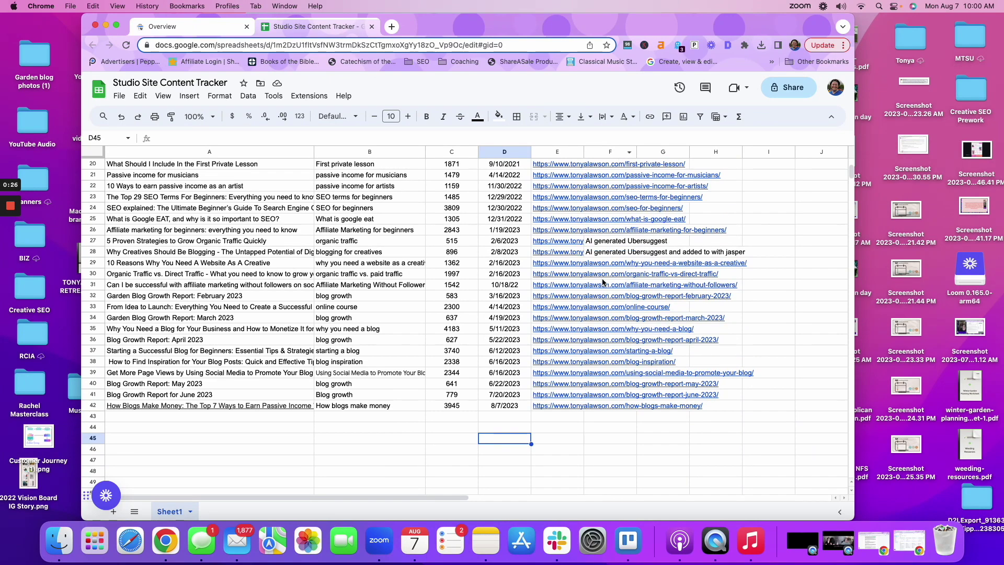
pyautogui.click(624, 209)
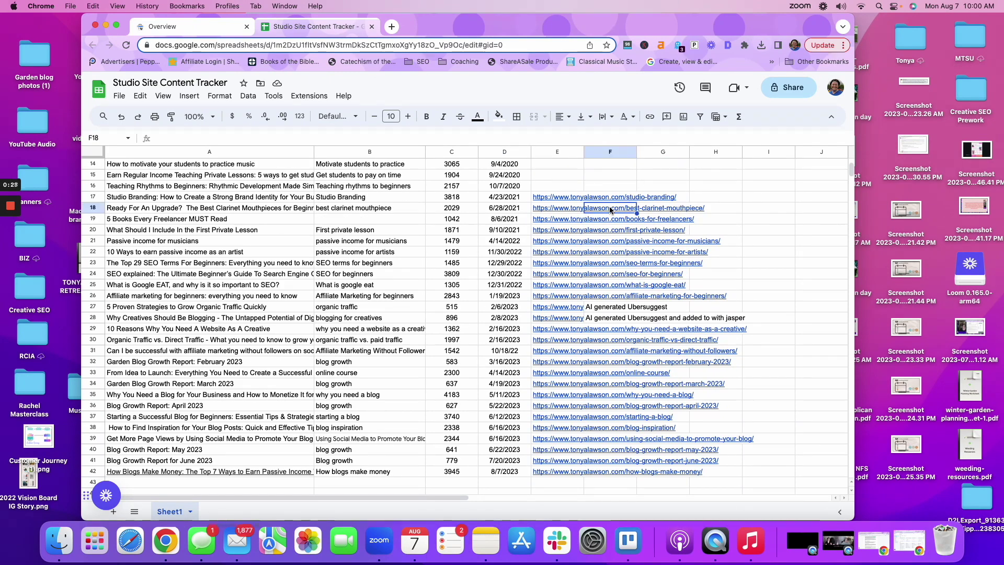
pyautogui.click(571, 210)
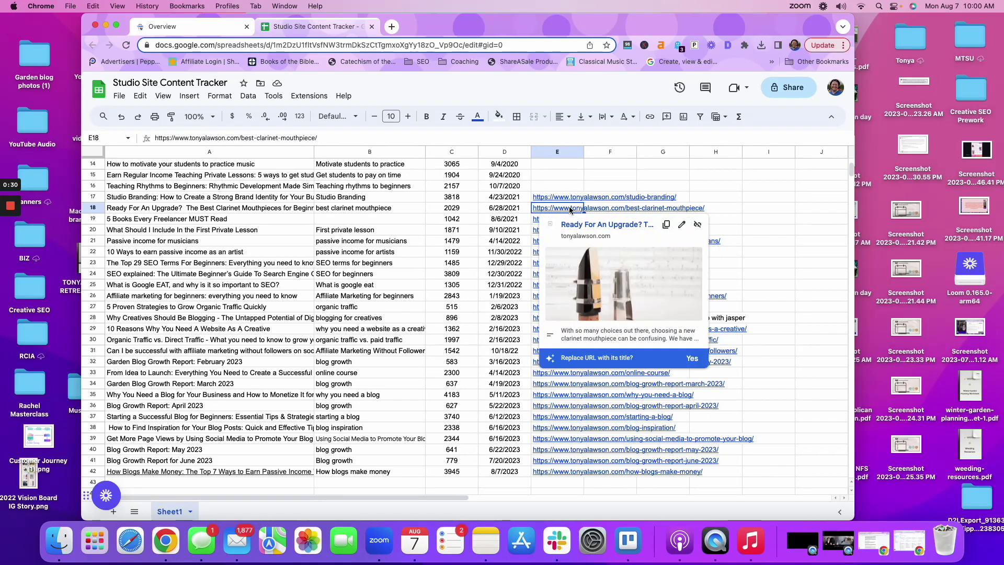
pyautogui.press('cmd+c')
# Switch to Google Search Console and inspect the copied best-clarinet-mouthpiece URL for its indexing status
pyautogui.click(205, 29)
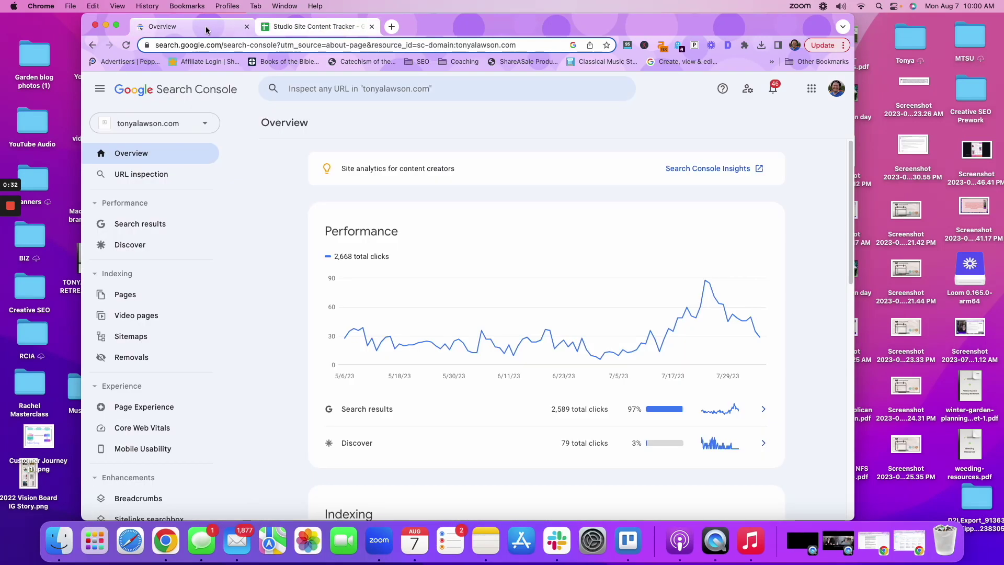
pyautogui.click(360, 92)
pyautogui.press('cmd+v')
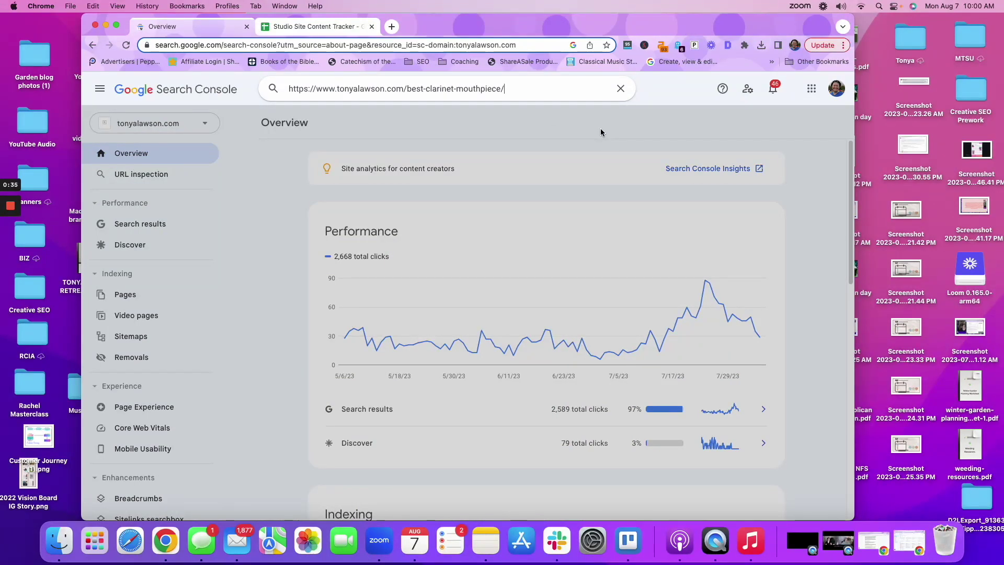
pyautogui.press('Return')
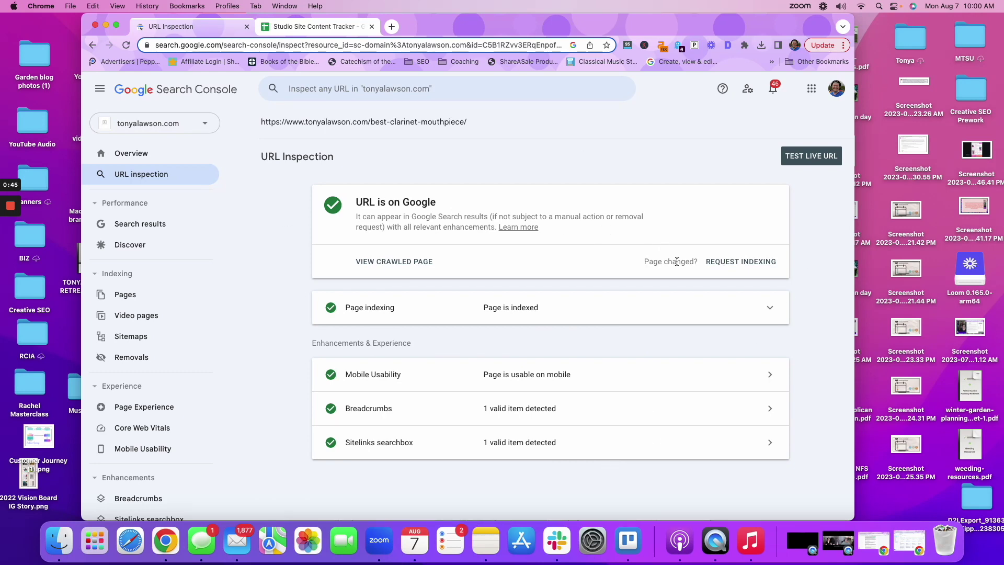
# Return to the content tracker spreadsheet and copy the how-blogs-make-money URL in cell E42
pyautogui.click(303, 28)
pyautogui.click(555, 472)
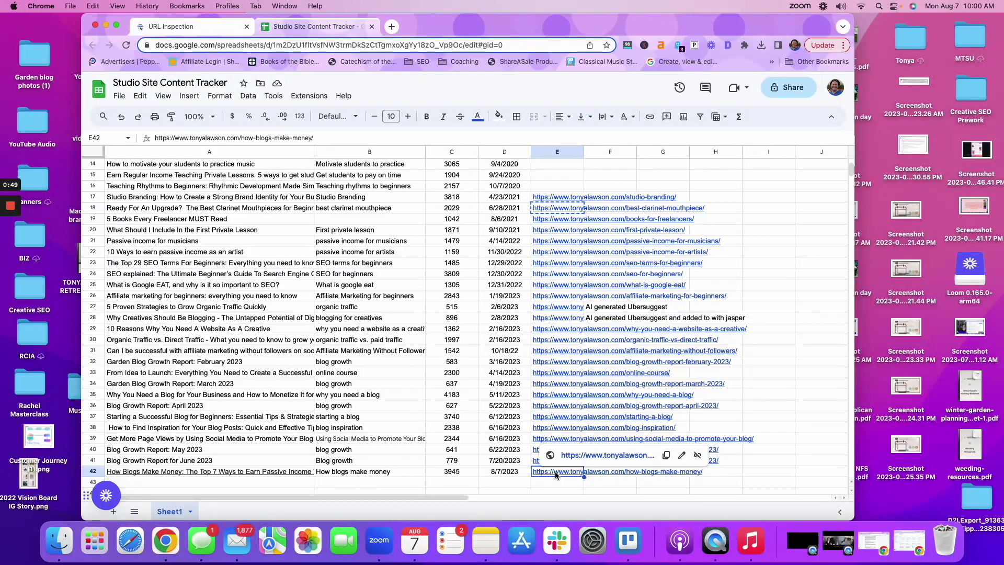
pyautogui.press('cmd+c')
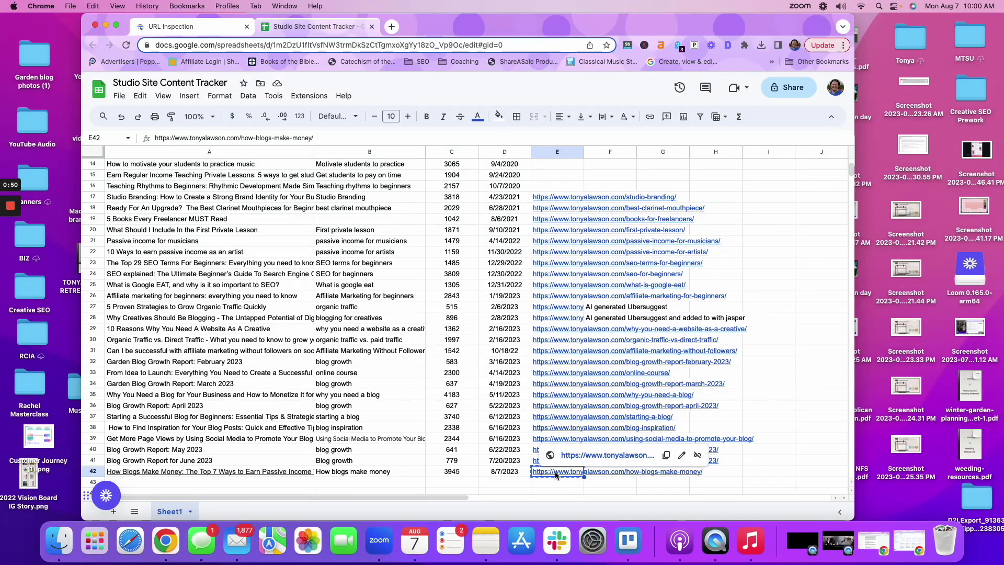
# Inspect the copied how-blogs-make-money URL in Google Search Console and request indexing for it
pyautogui.click(188, 27)
pyautogui.click(377, 90)
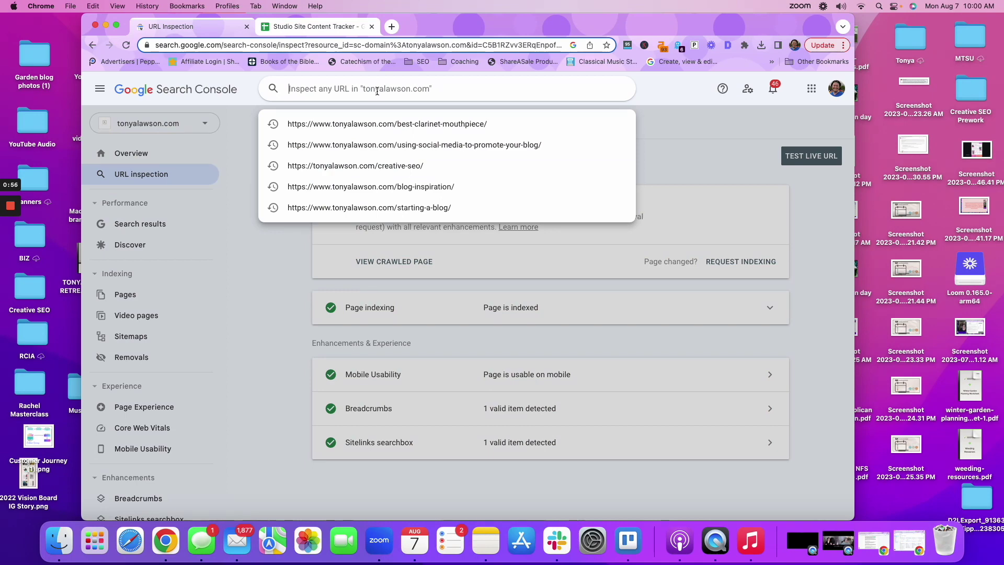
pyautogui.press('super+v')
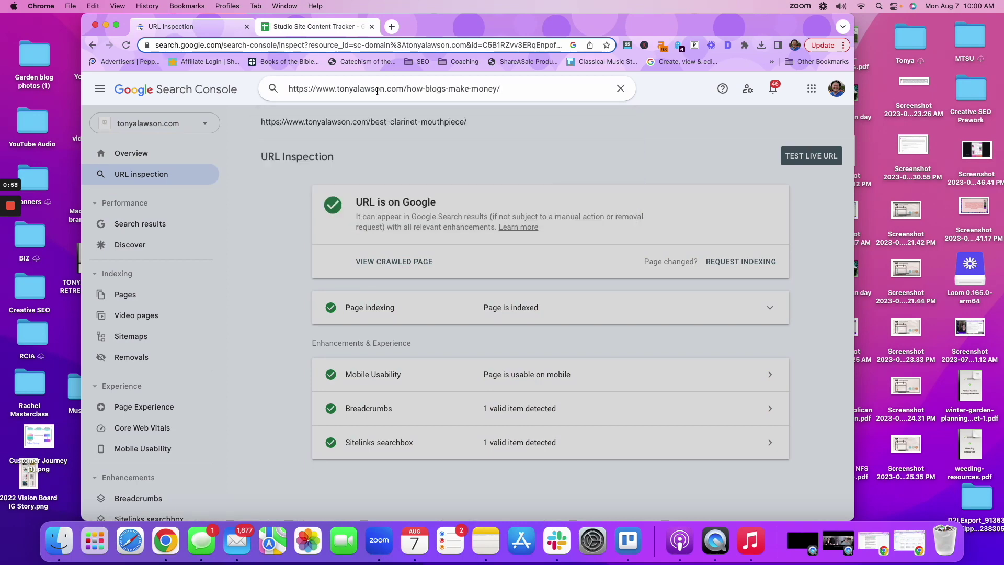
pyautogui.press('Return')
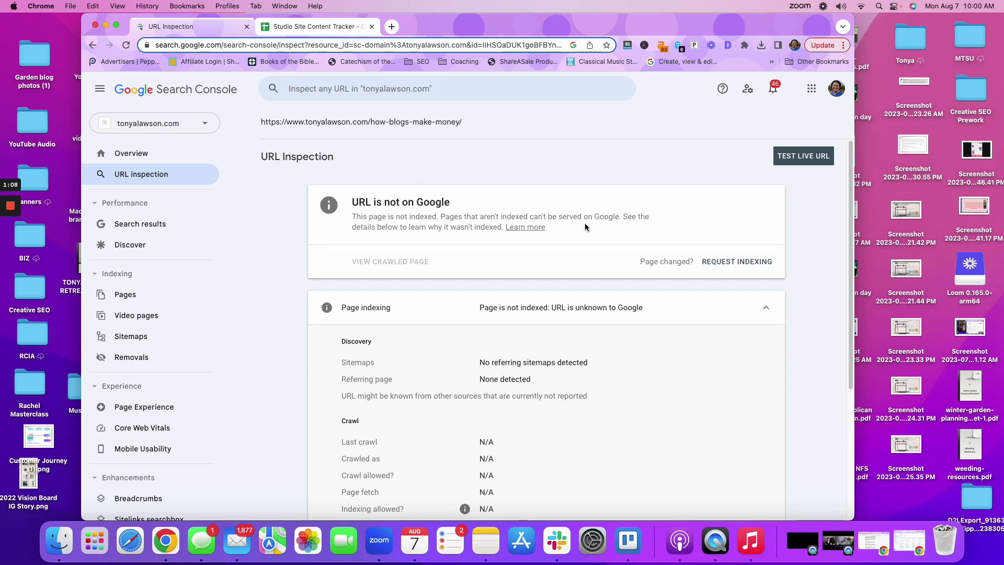
pyautogui.click(737, 261)
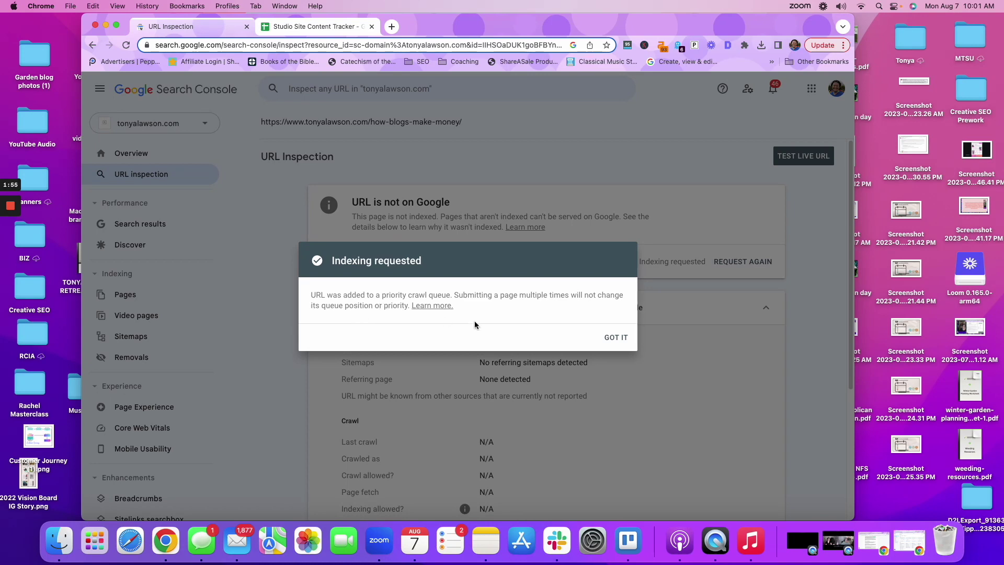
pyautogui.click(618, 337)
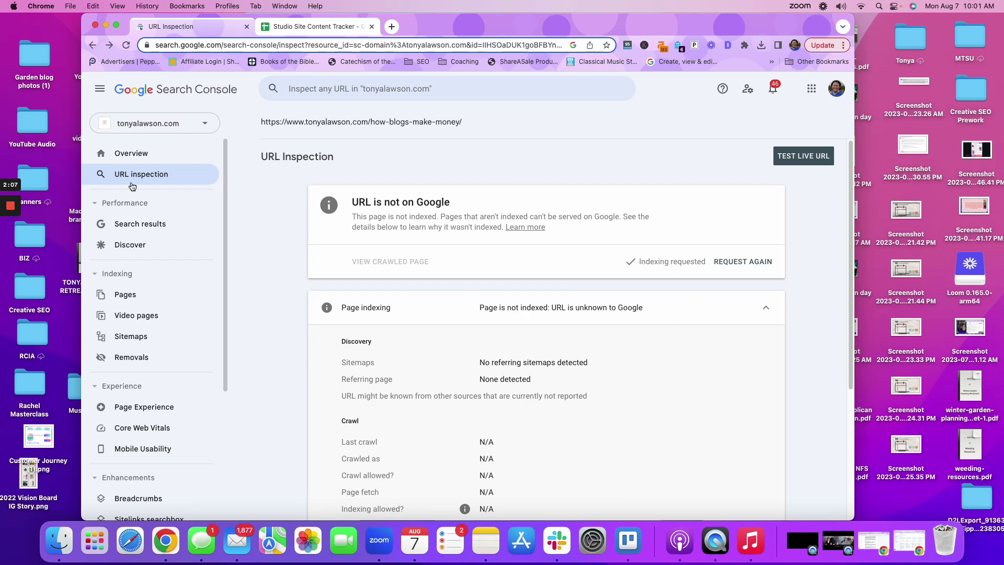
# Open the full page indexing report from the property overview and review the reasons why pages aren't indexed
pyautogui.click(137, 154)
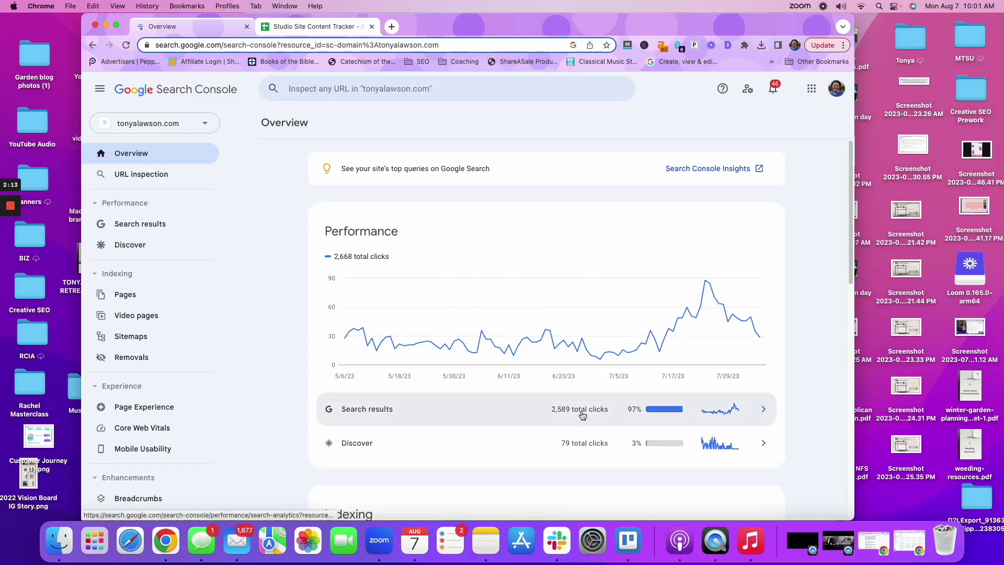
pyautogui.scroll(-6, 505, 402)
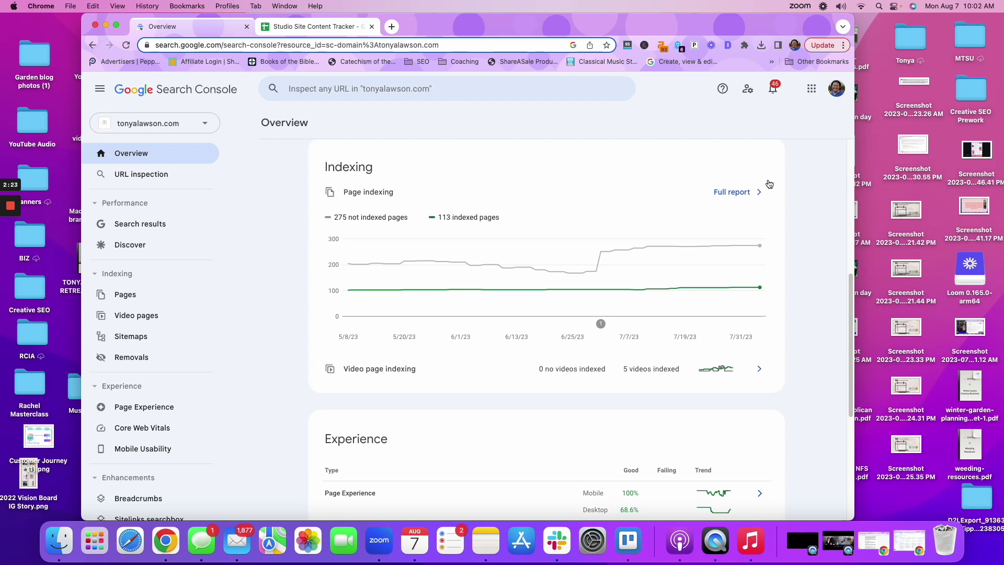
pyautogui.click(735, 191)
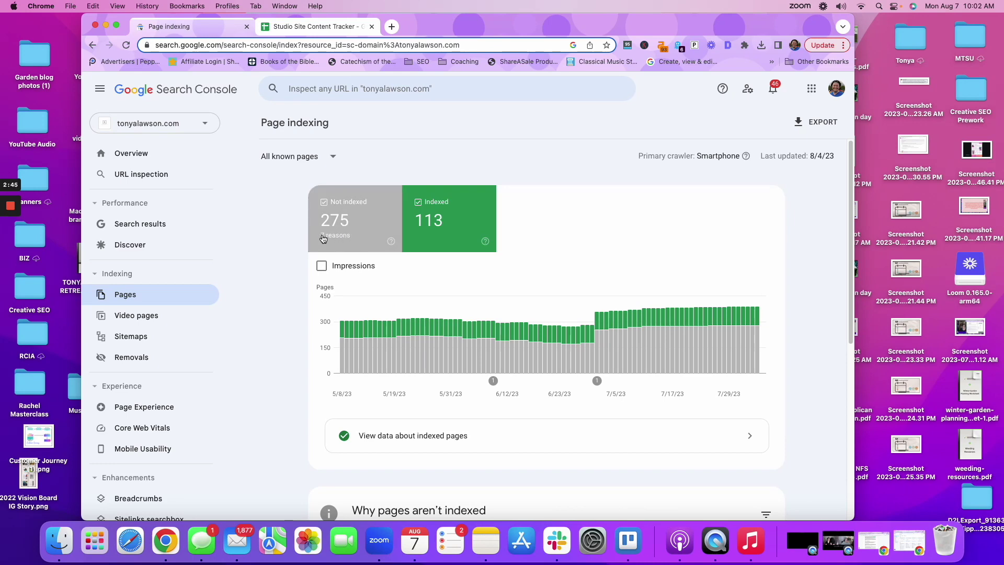
pyautogui.scroll(-6, 582, 251)
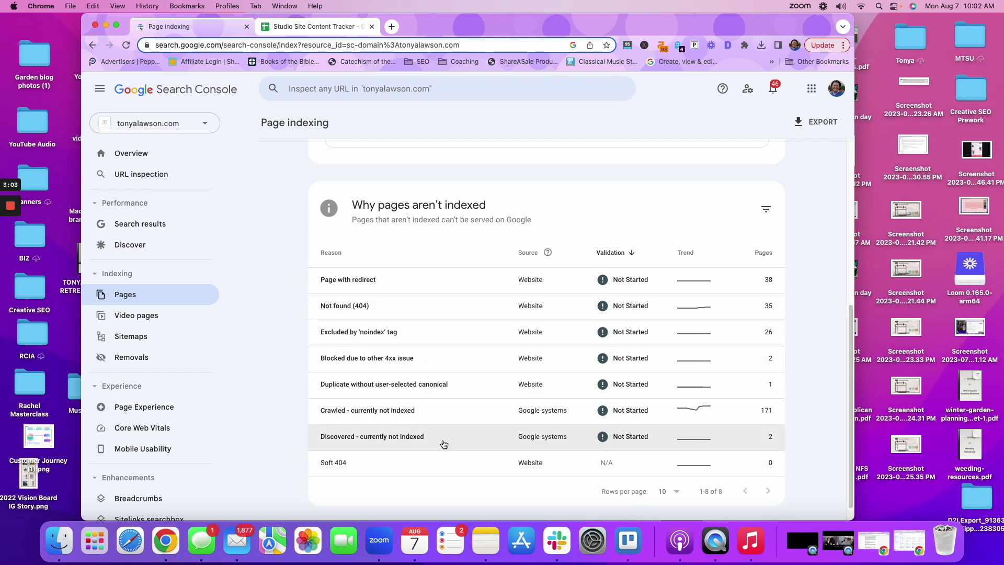
pyautogui.scroll(-1, 443, 439)
pyautogui.scroll(10, 430, 377)
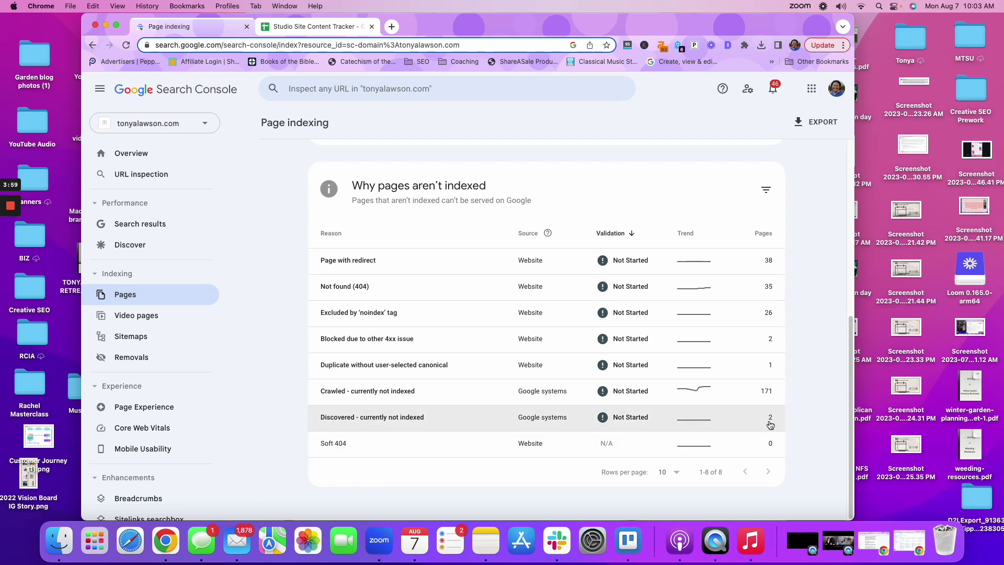
# Examine the example URLs under "Discovered - currently not indexed" and return to the Page indexing report
pyautogui.click(391, 416)
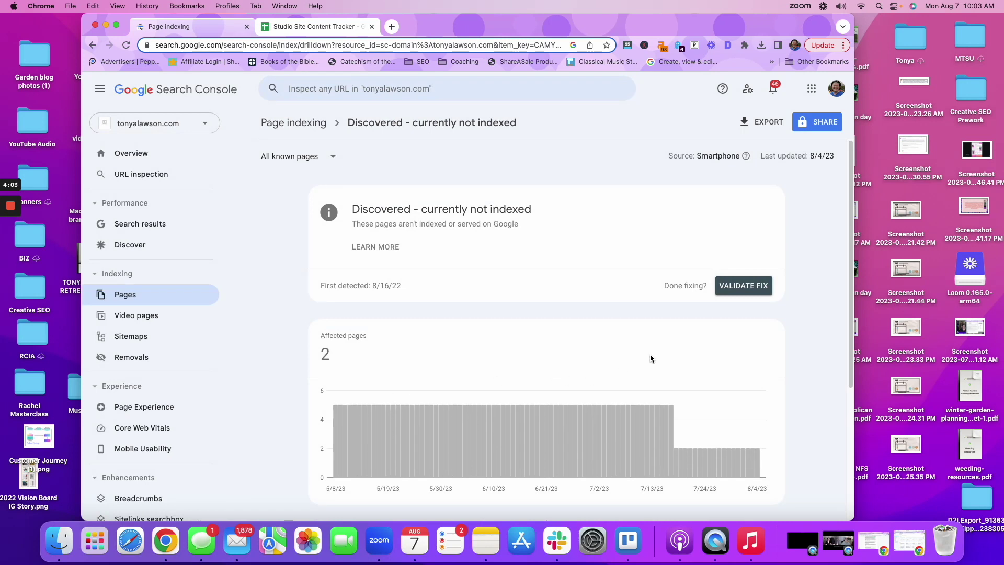
pyautogui.scroll(-4, 652, 355)
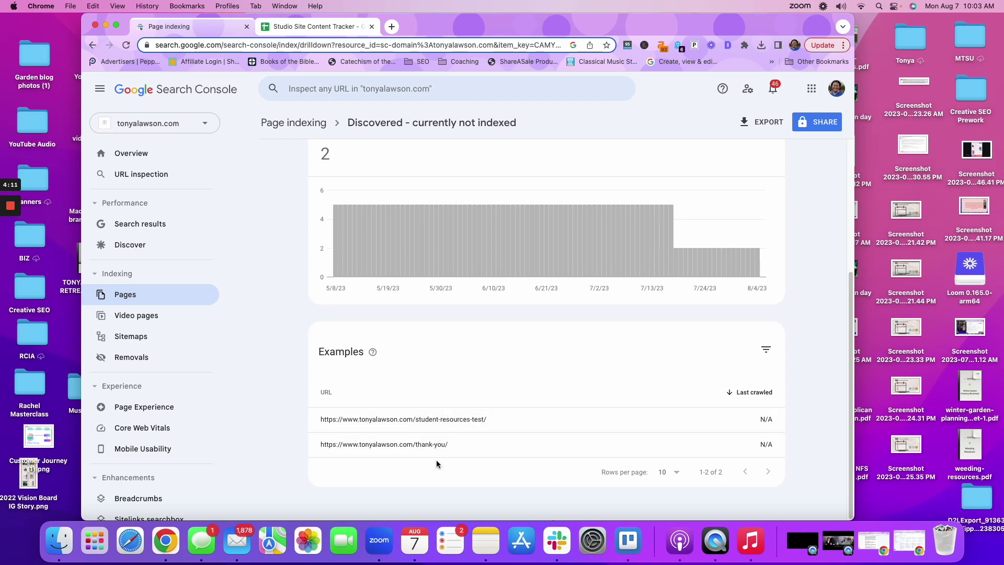
pyautogui.click(302, 123)
# Open the "Crawled - currently not indexed" reason and page through its example URLs to the last page
pyautogui.scroll(-6, 550, 398)
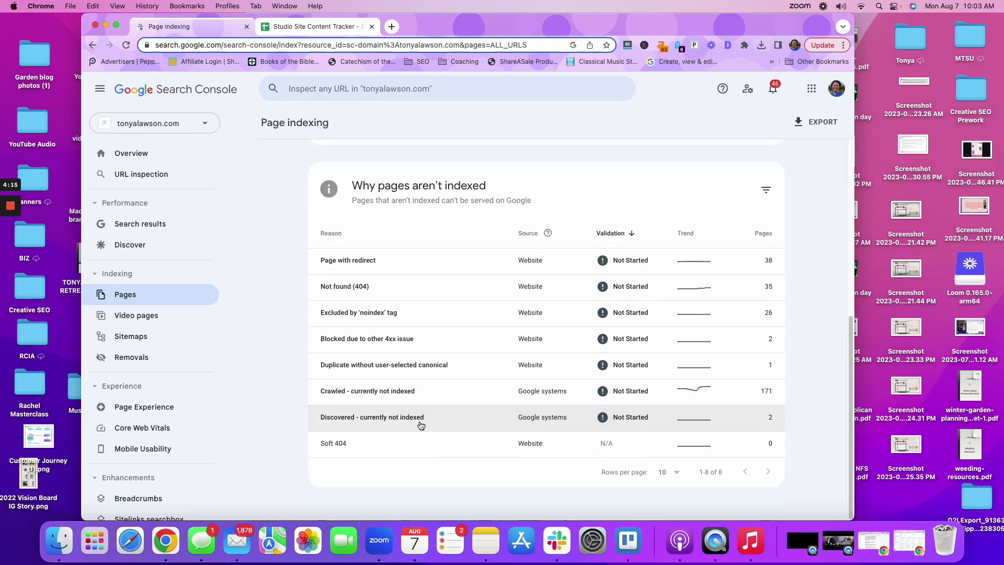
pyautogui.click(389, 391)
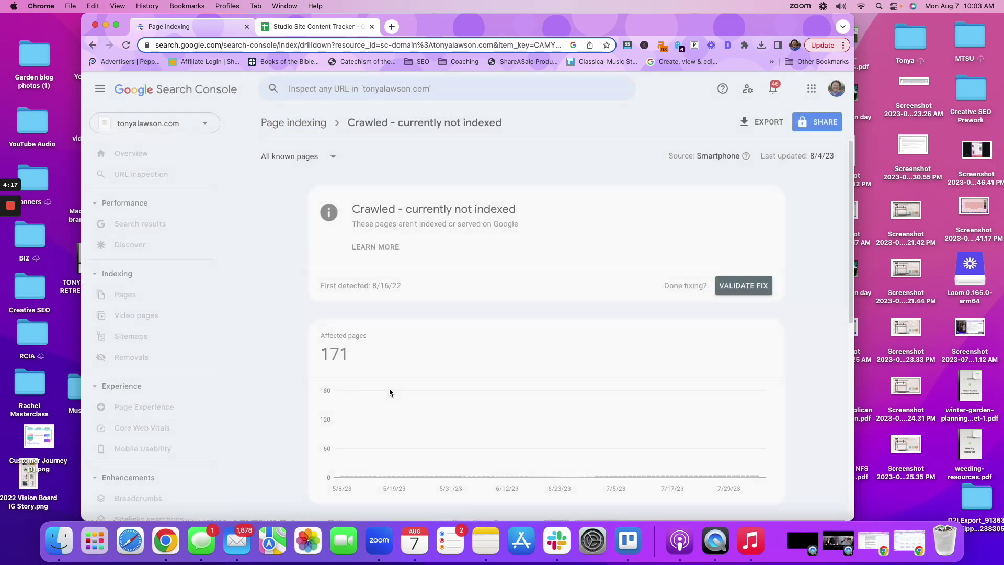
pyautogui.scroll(-10, 389, 392)
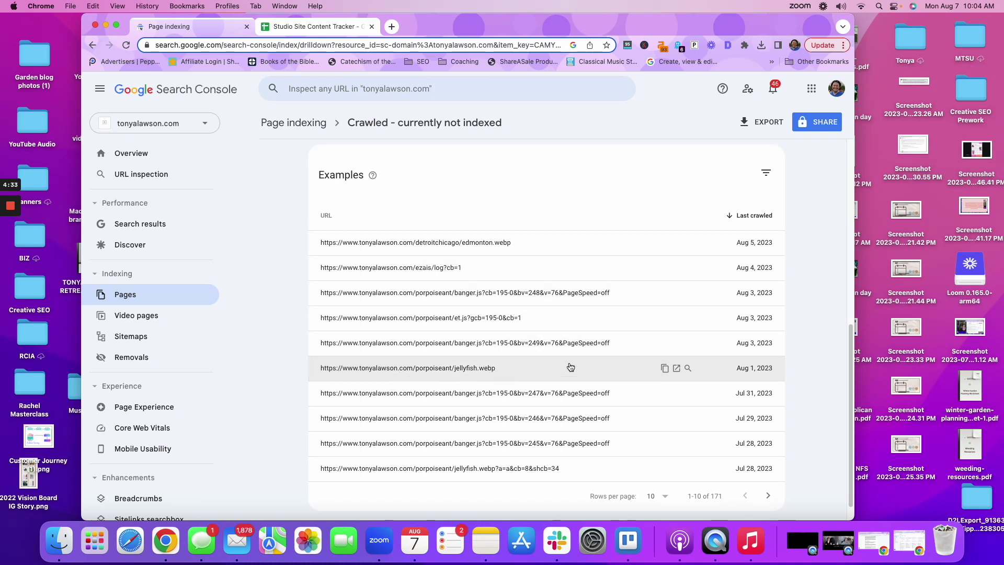
pyautogui.scroll(-1, 587, 368)
pyautogui.scroll(-1, 617, 397)
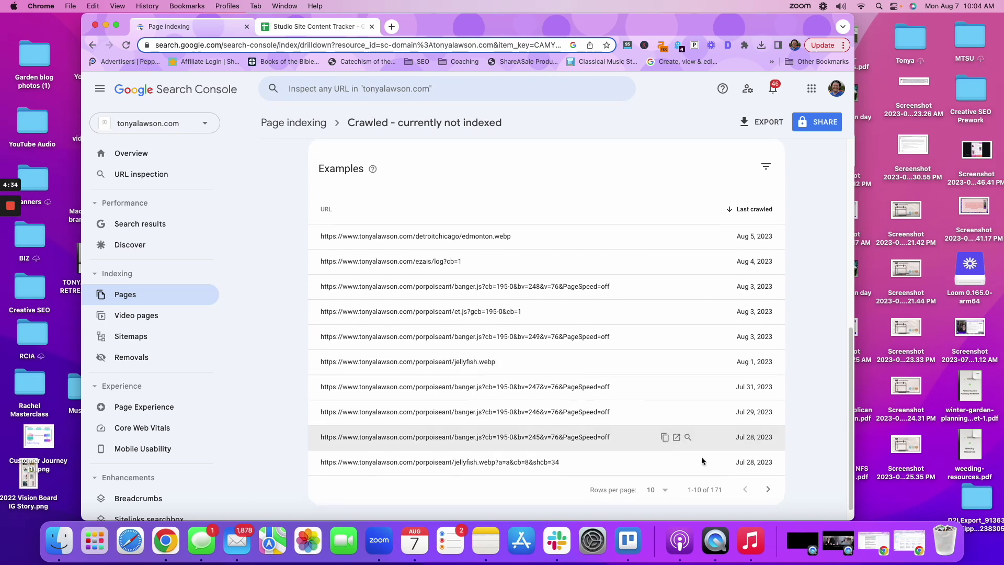
pyautogui.click(771, 489)
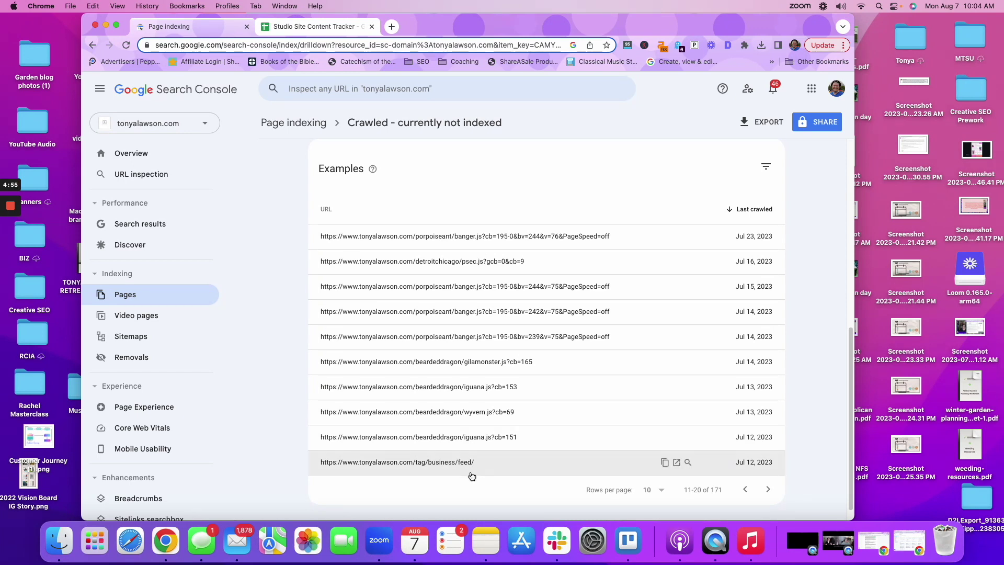
pyautogui.click(769, 491)
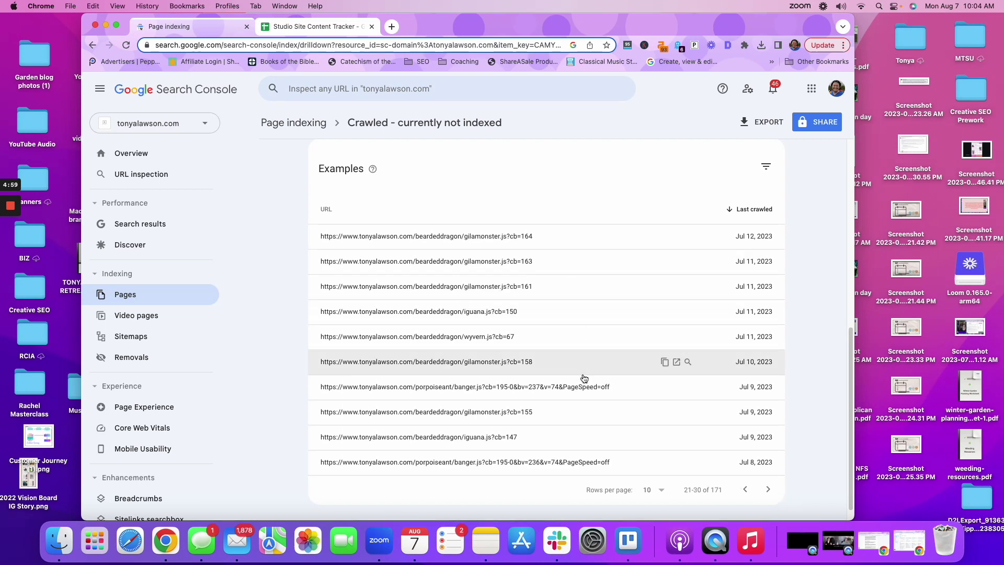
pyautogui.click(774, 490)
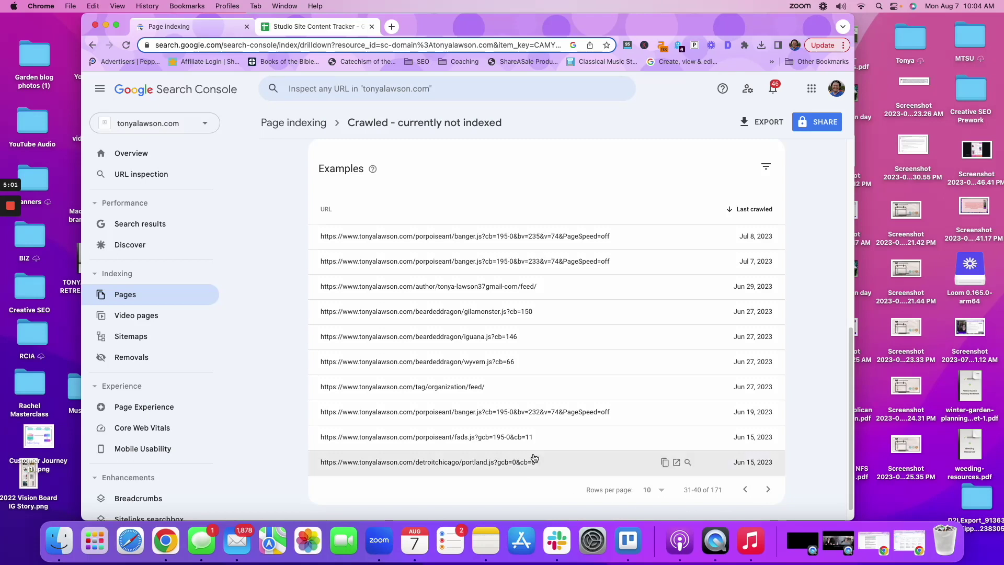
pyautogui.click(770, 490)
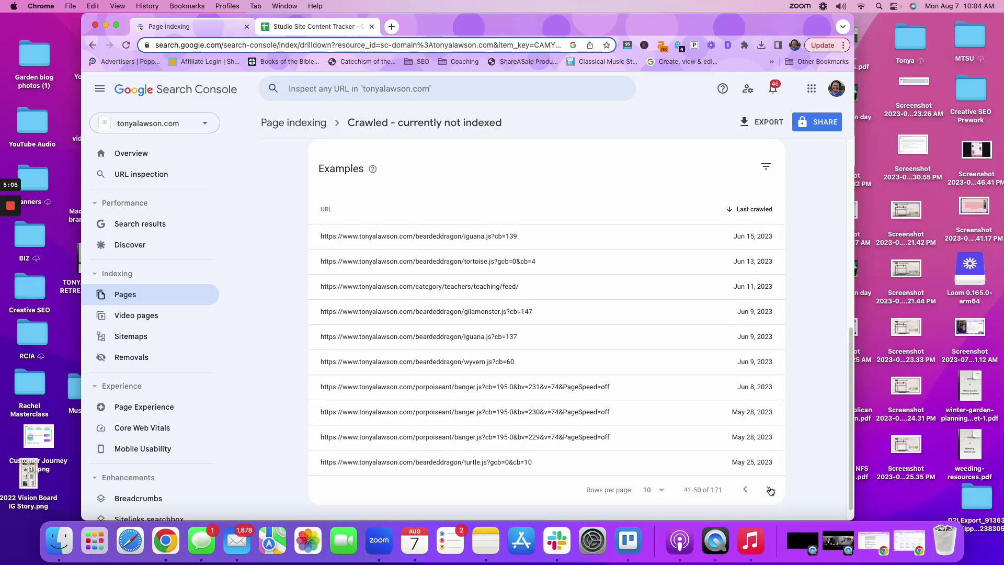
pyautogui.click(771, 490)
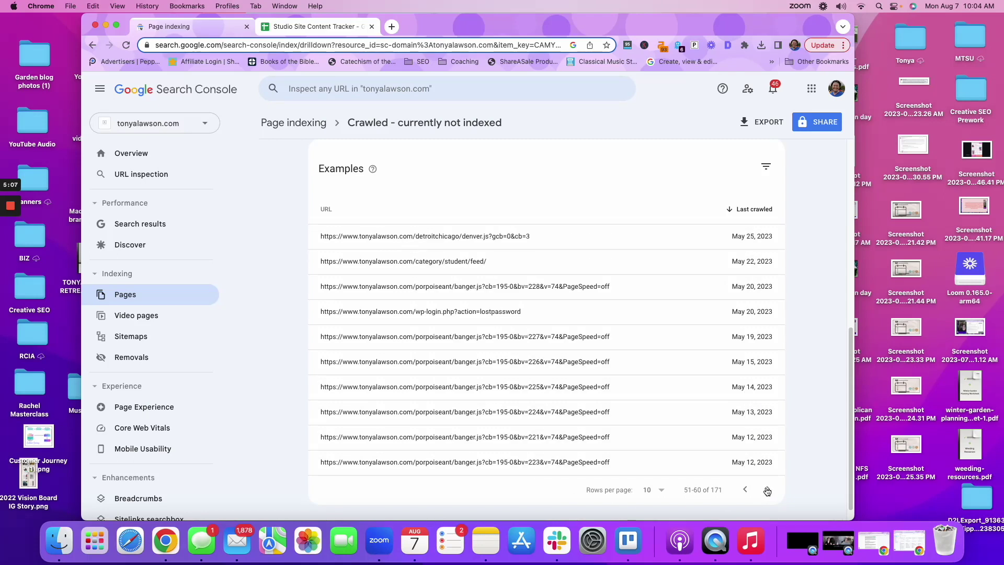
pyautogui.click(767, 490)
pyautogui.click(767, 490)
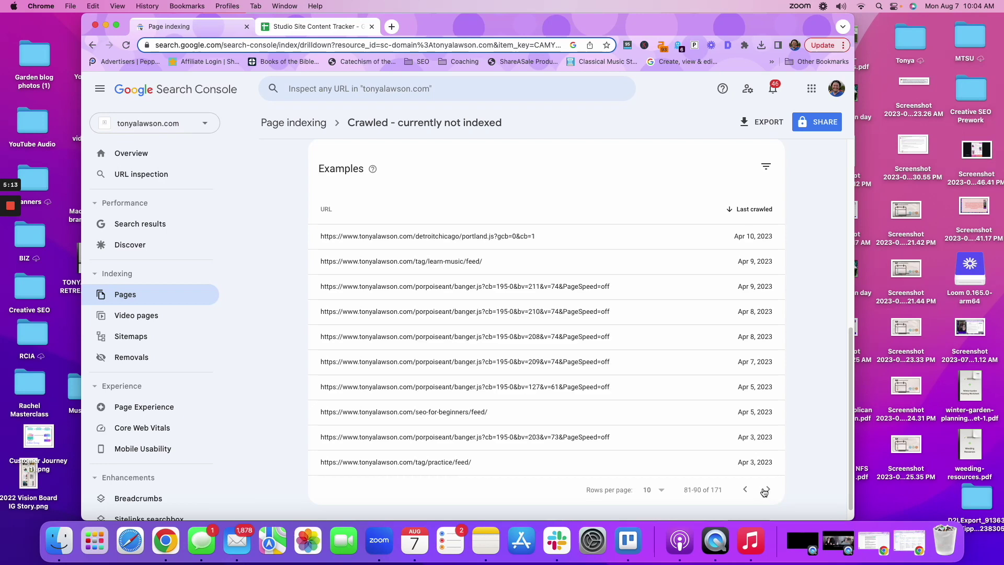
pyautogui.click(767, 490)
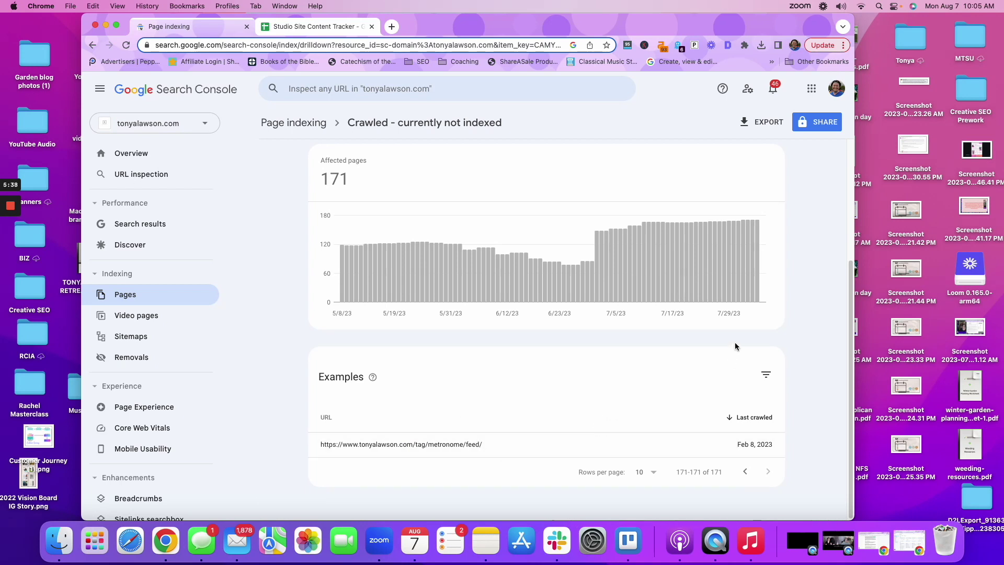
pyautogui.click(840, 91)
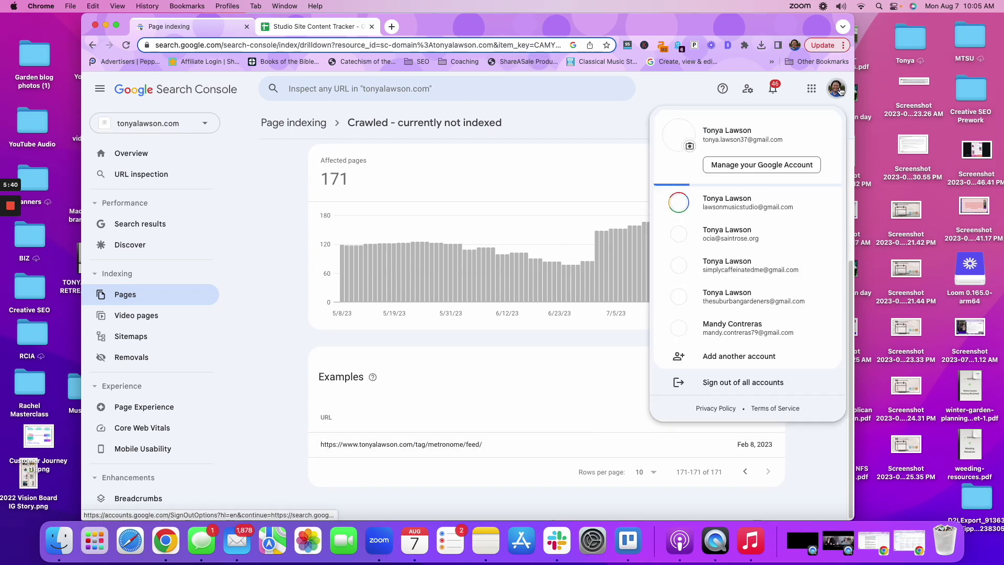
pyautogui.click(726, 270)
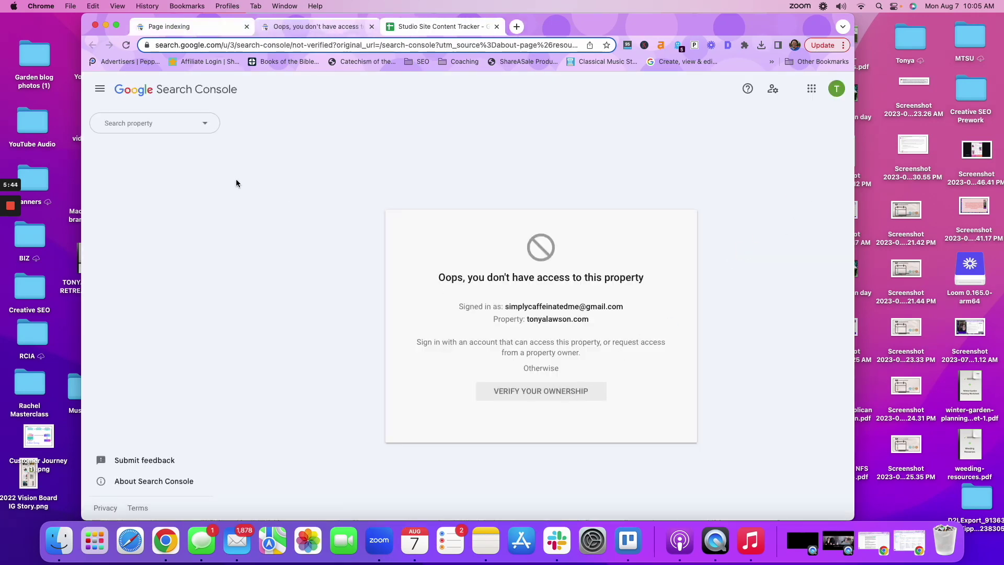
pyautogui.click(205, 124)
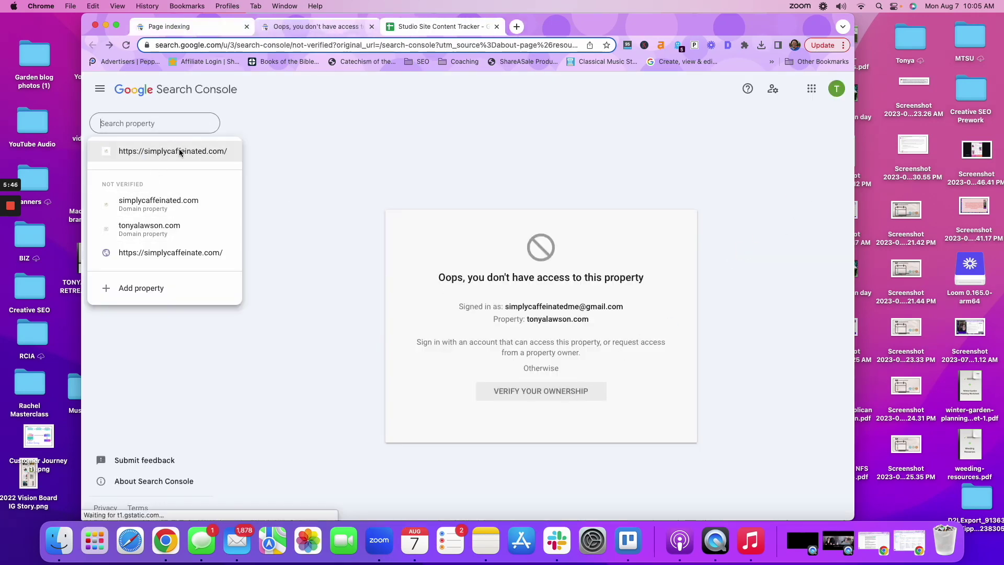
pyautogui.click(180, 152)
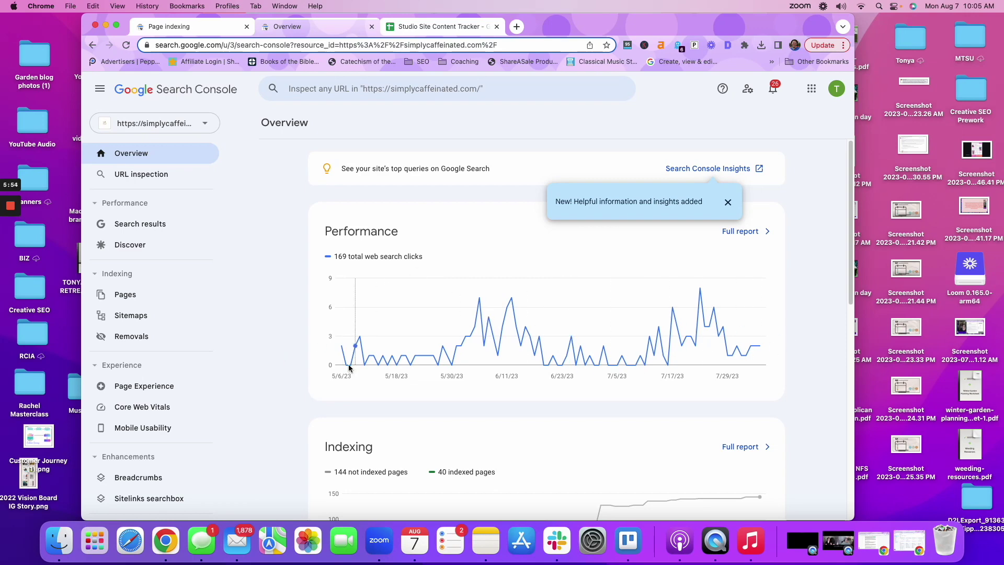
# Review the performance, indexing, experience and enhancements summaries on the property overview and open the full page indexing report
pyautogui.scroll(-6, 738, 375)
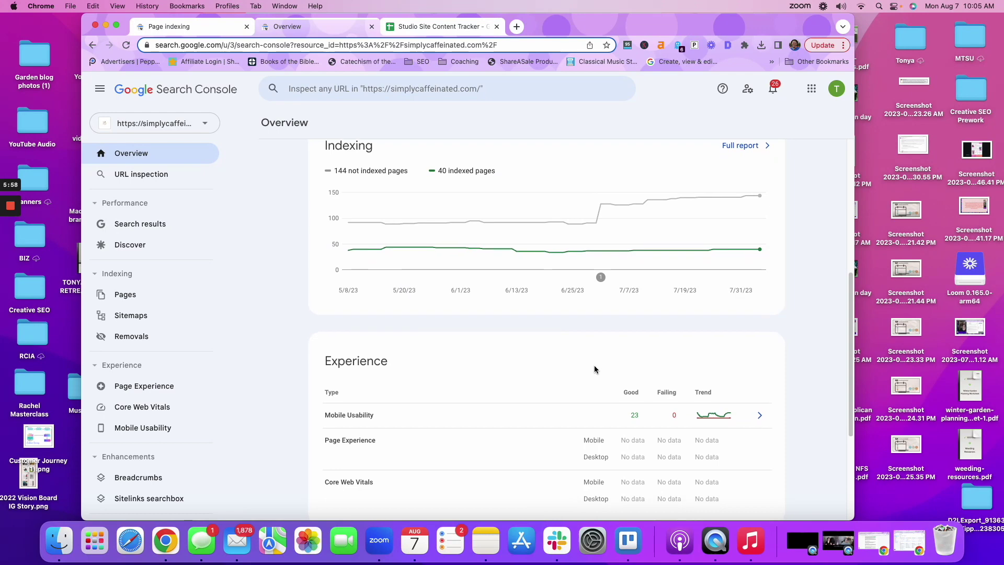
pyautogui.scroll(-4, 594, 370)
pyautogui.scroll(1, 482, 347)
pyautogui.scroll(1, 565, 364)
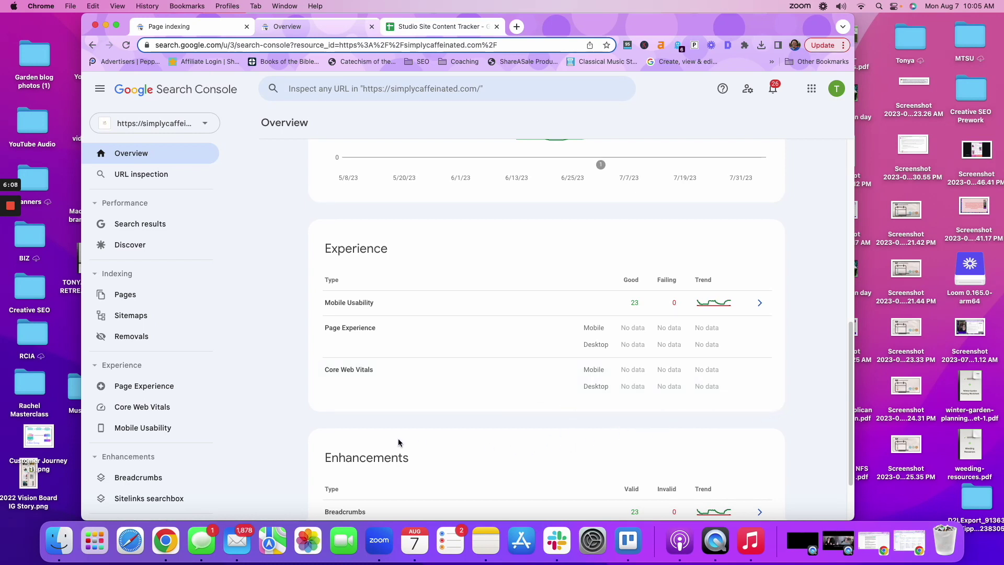
pyautogui.scroll(6, 460, 434)
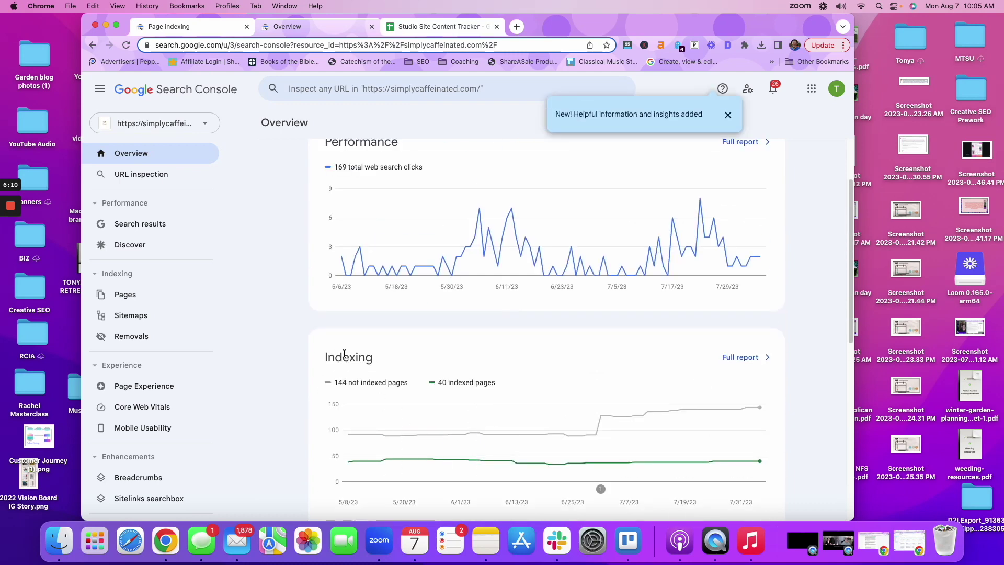
pyautogui.scroll(-2, 558, 365)
pyautogui.click(753, 272)
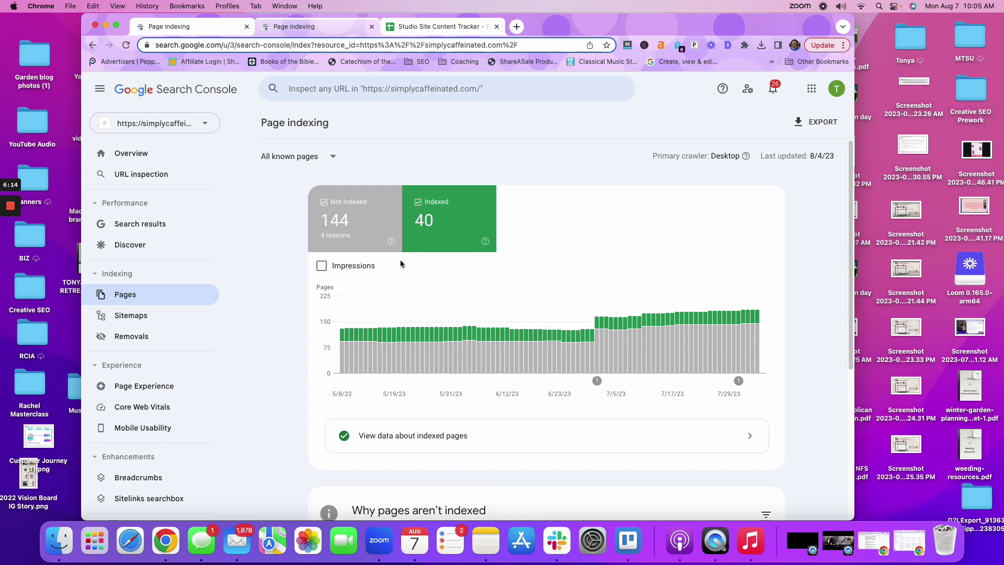
# Open the "Crawled - currently not indexed" reason and page through its example URLs to rows 31-40
pyautogui.scroll(-4, 589, 243)
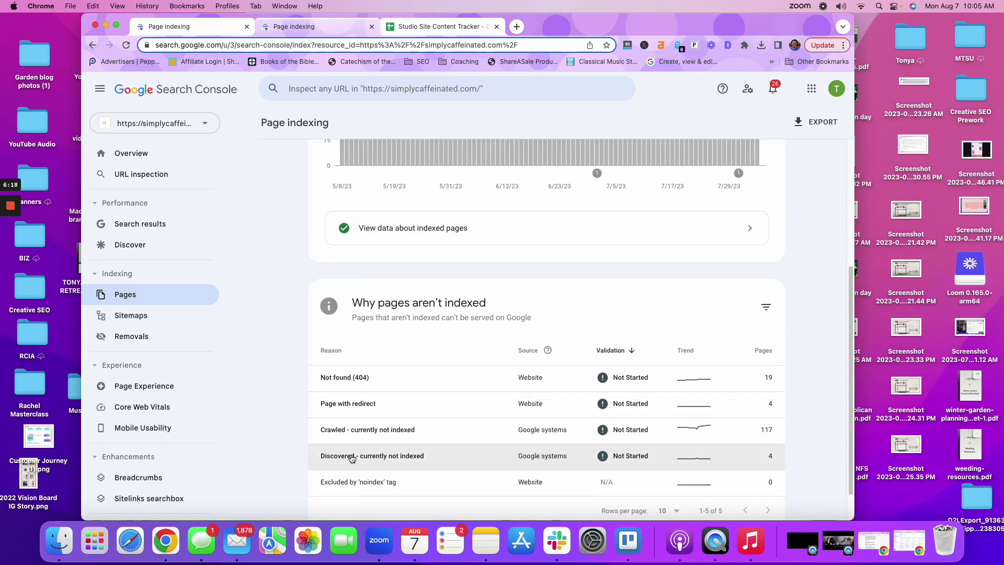
pyautogui.click(369, 430)
pyautogui.scroll(-1, 646, 334)
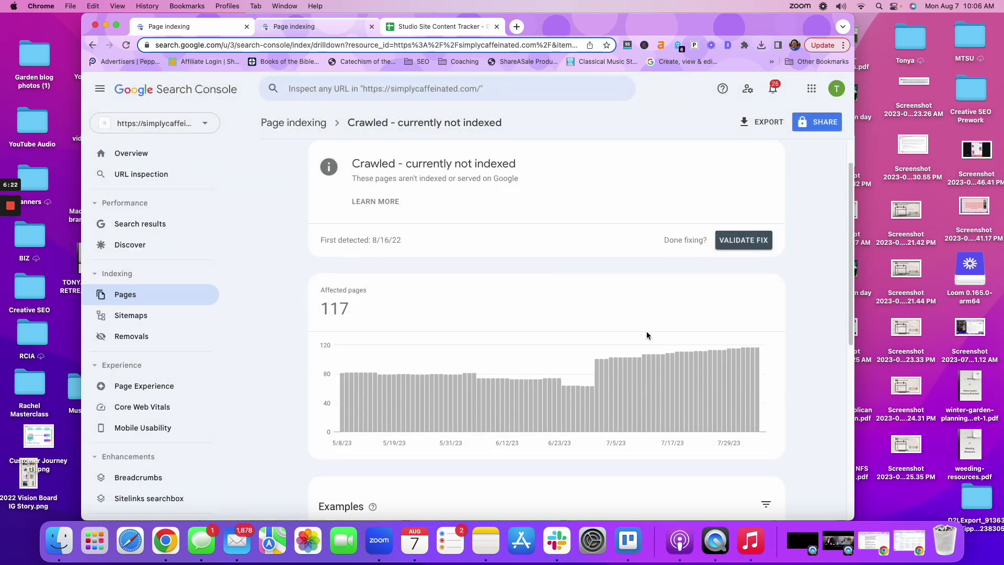
pyautogui.scroll(-7, 647, 335)
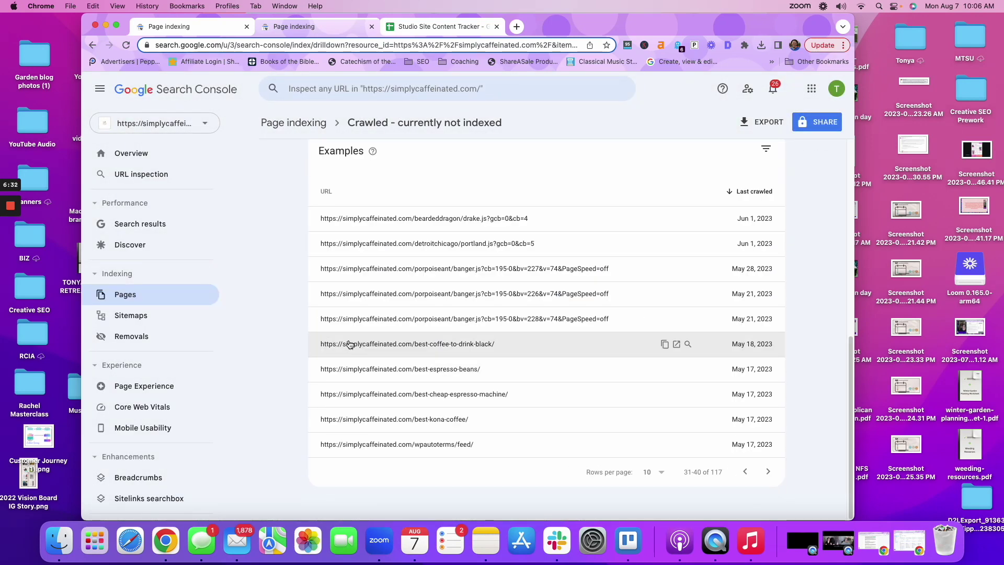
# Open the live best-coffee-to-drink-black article from the example URLs and skim its opening content
pyautogui.click(520, 345)
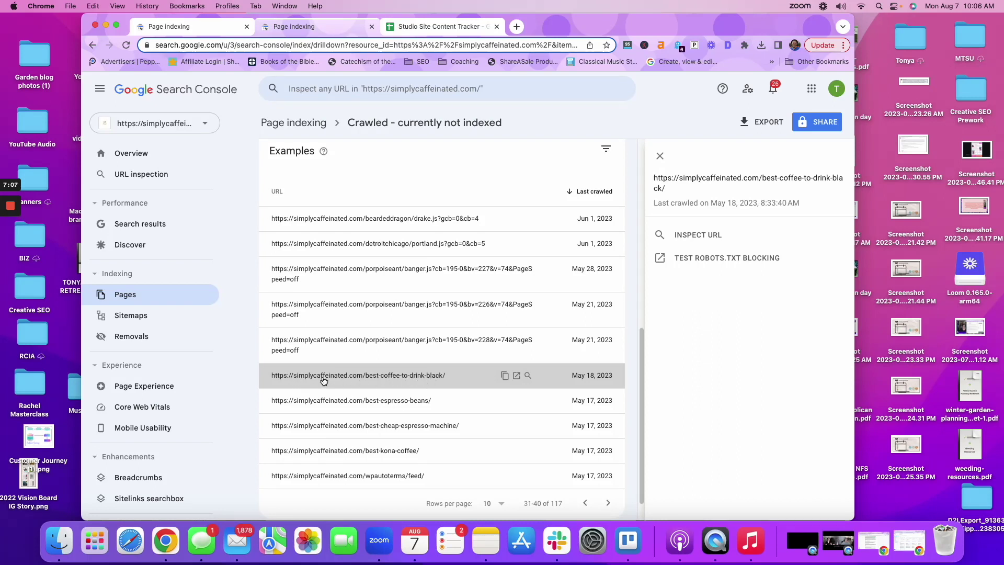
pyautogui.click(517, 376)
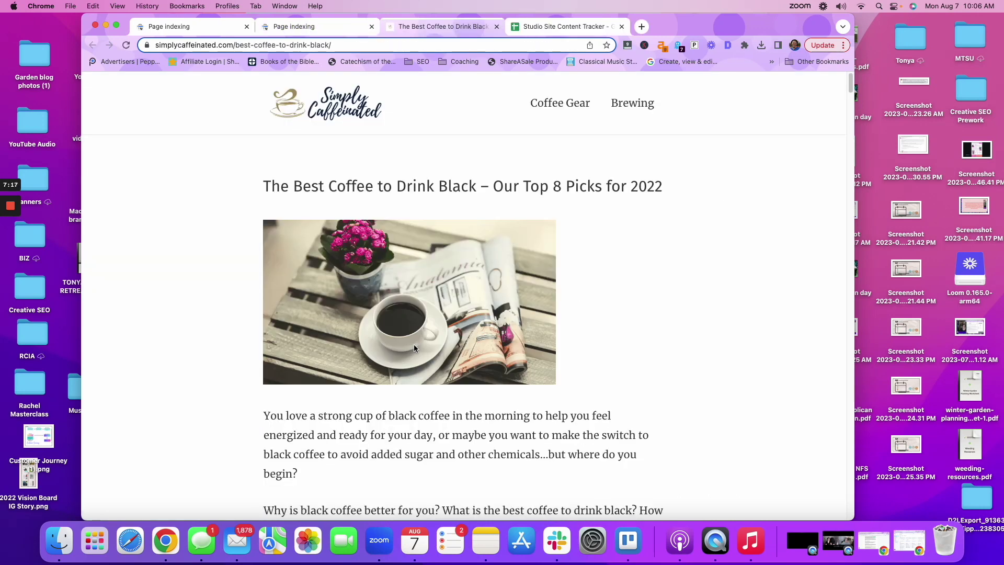
pyautogui.scroll(-5, 641, 249)
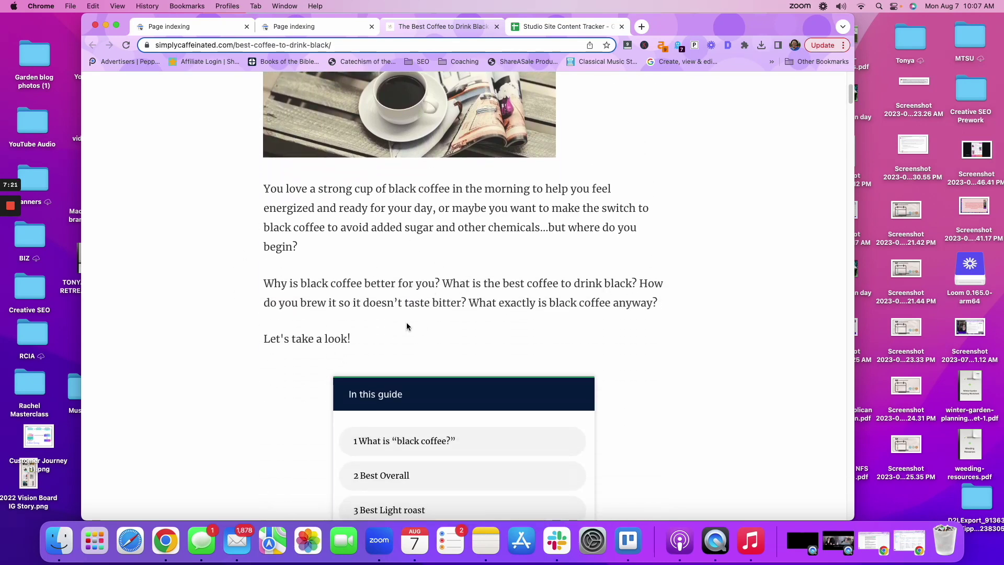
pyautogui.scroll(-4, 374, 335)
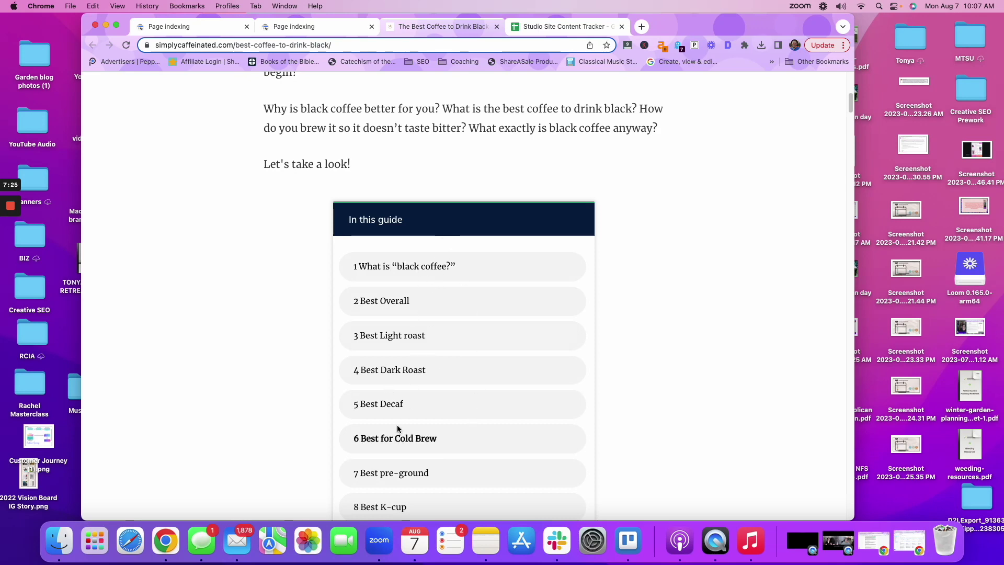
pyautogui.scroll(-3, 398, 429)
pyautogui.scroll(-8, 407, 319)
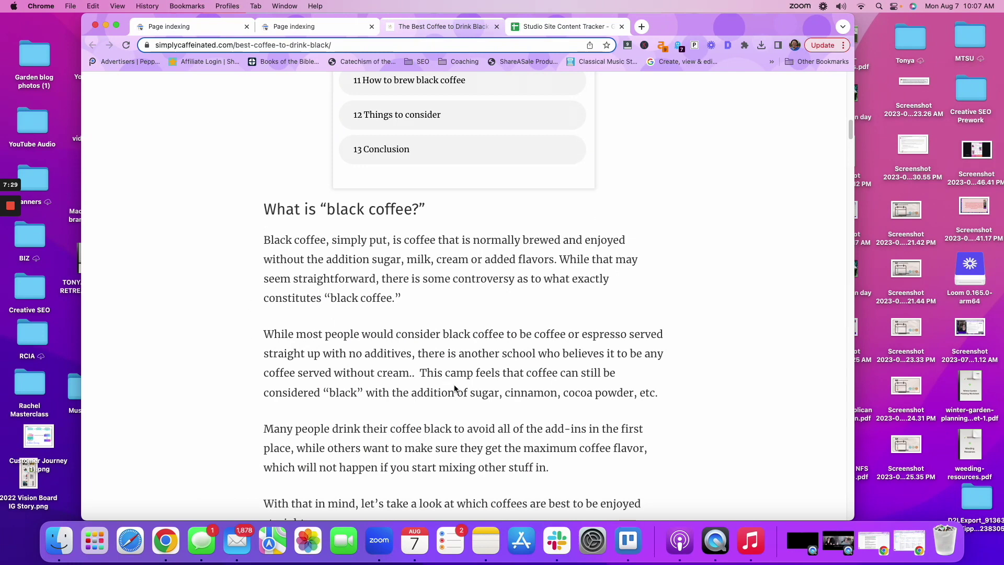
pyautogui.scroll(12, 453, 388)
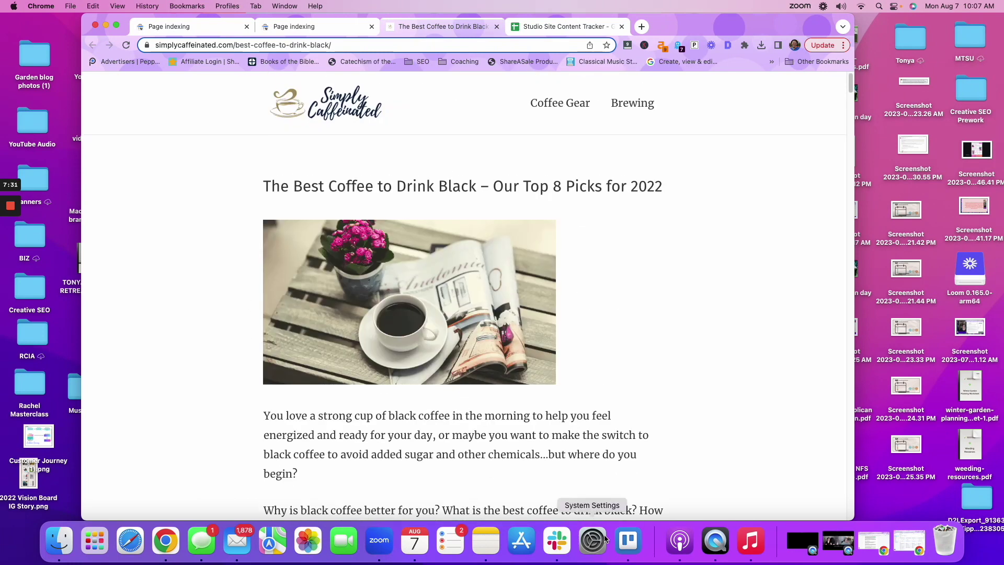
pyautogui.scroll(-4, 680, 356)
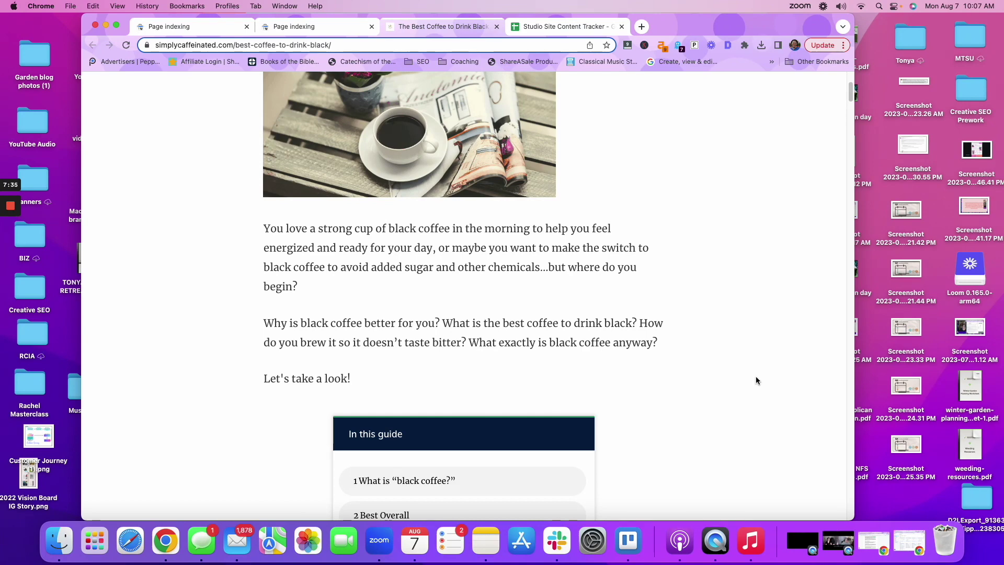
pyautogui.scroll(4, 482, 274)
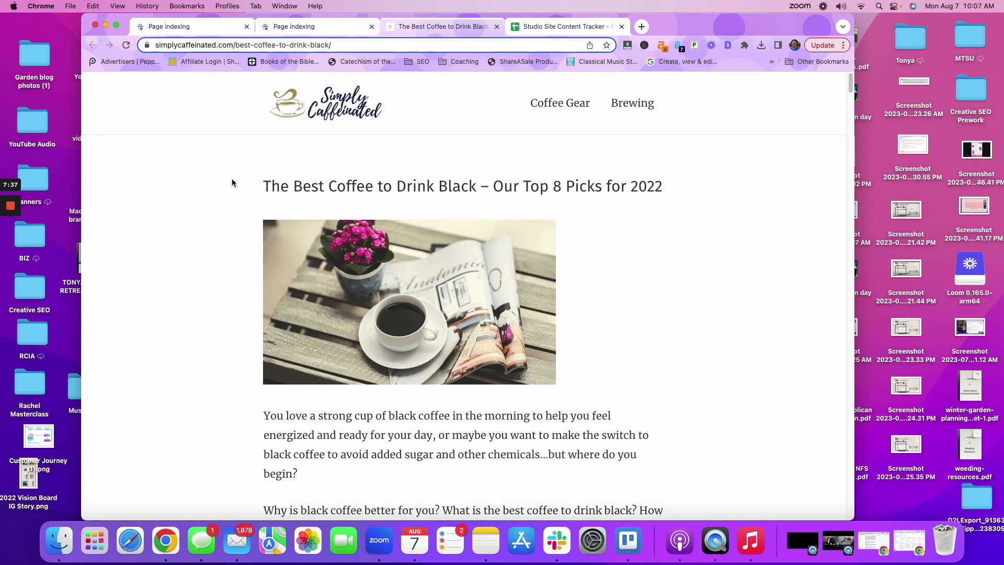
# Examine the article's title, introduction and table of contents down to the "What is 'black coffee?'" section
pyautogui.moveTo(265, 187); pyautogui.dragTo(384, 214)
pyautogui.scroll(-5, 477, 436)
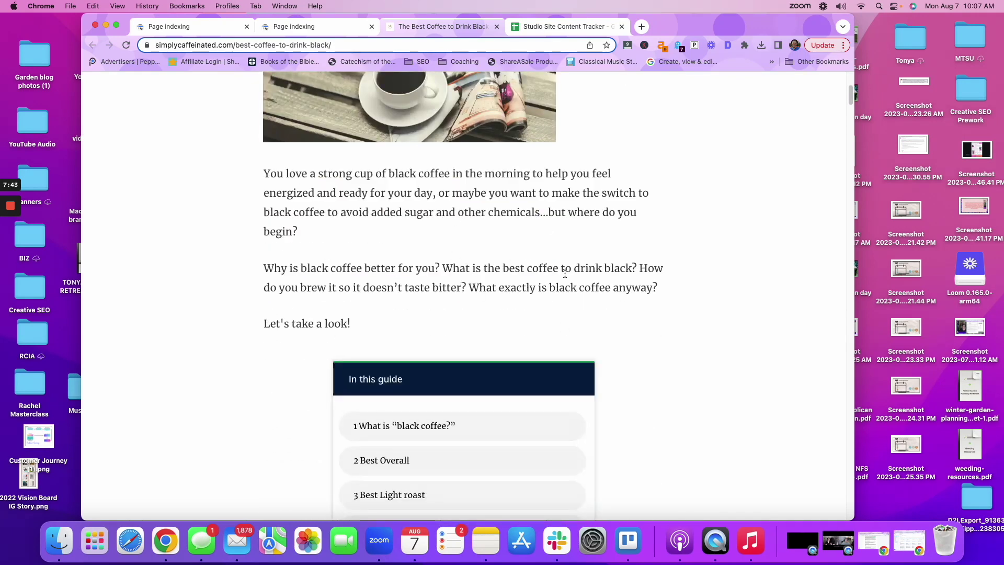
pyautogui.scroll(-3, 619, 304)
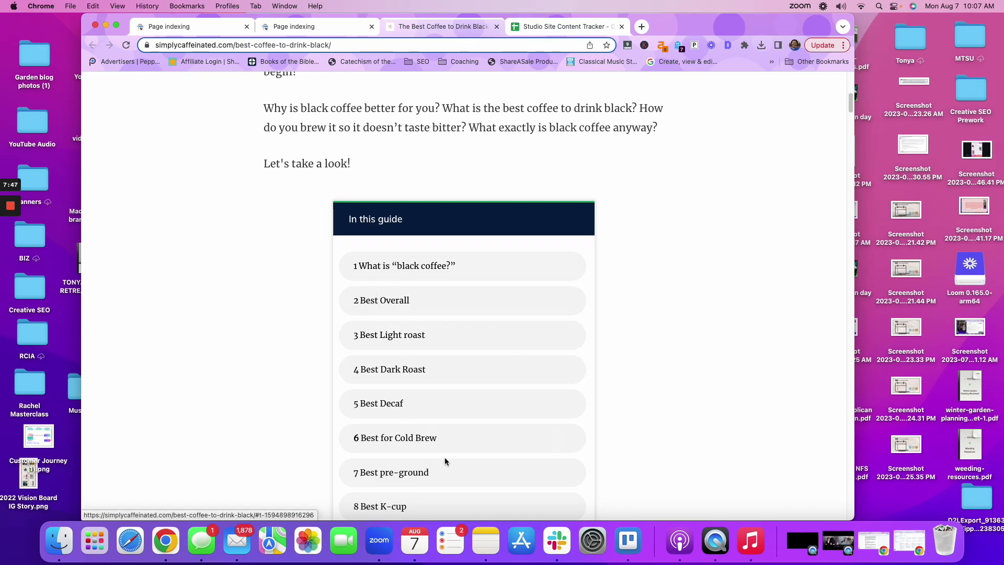
pyautogui.scroll(-3, 470, 379)
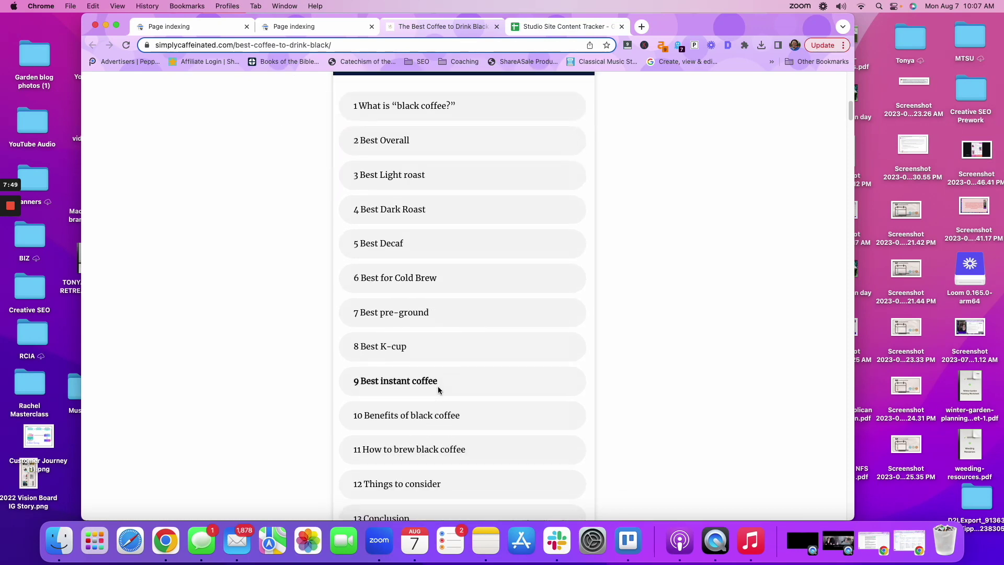
pyautogui.scroll(-4, 398, 379)
pyautogui.scroll(-5, 489, 369)
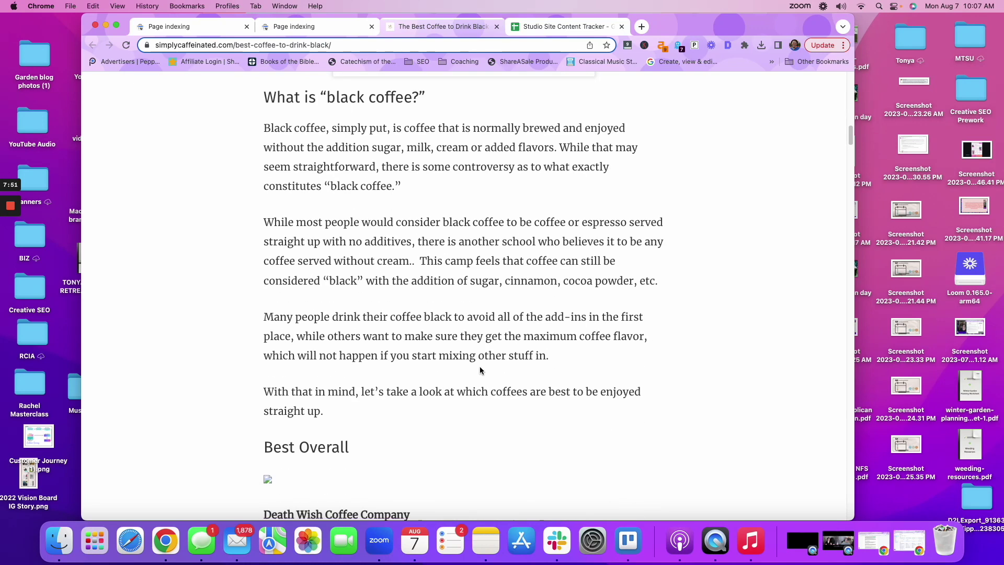
# Review the article's coffee recommendations from "Best Overall" through "Best pre-ground", including their images and descriptions
pyautogui.scroll(-5, 522, 407)
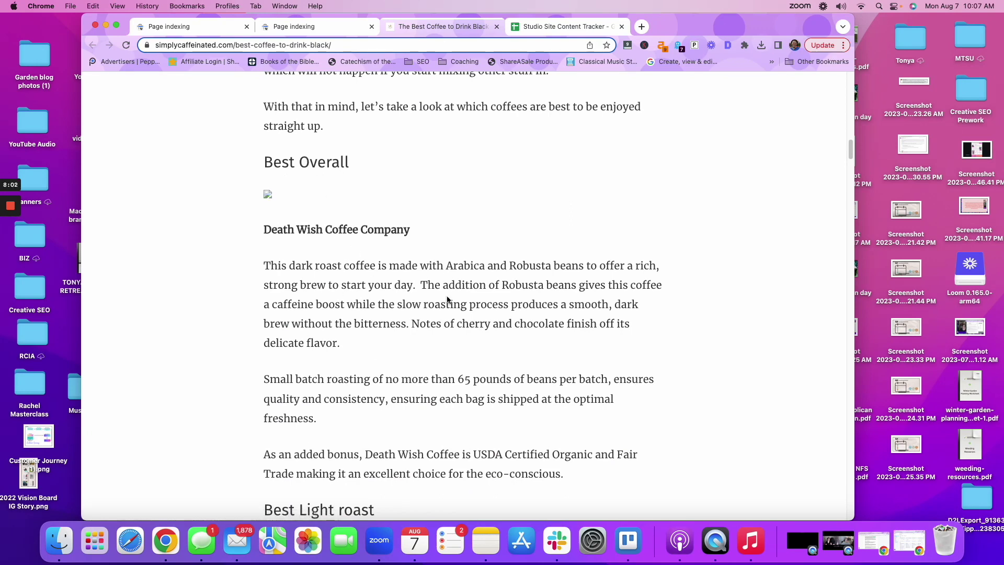
pyautogui.scroll(-6, 580, 372)
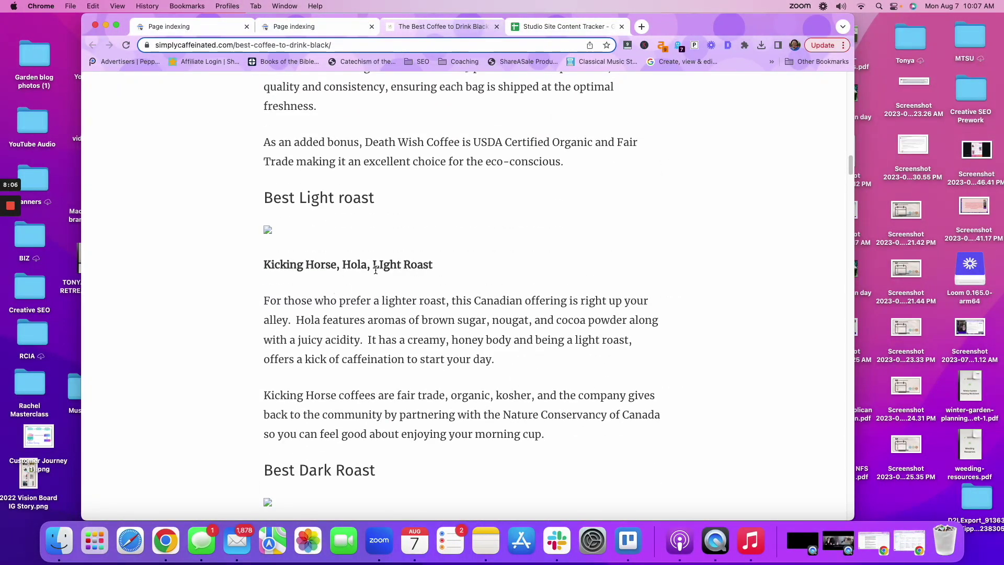
pyautogui.scroll(-6, 487, 340)
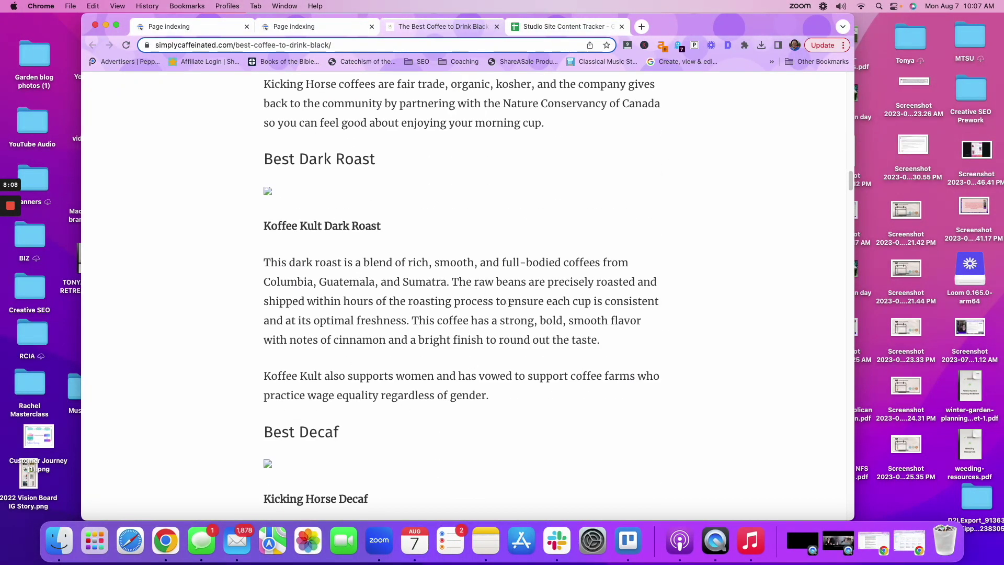
pyautogui.scroll(-2, 516, 304)
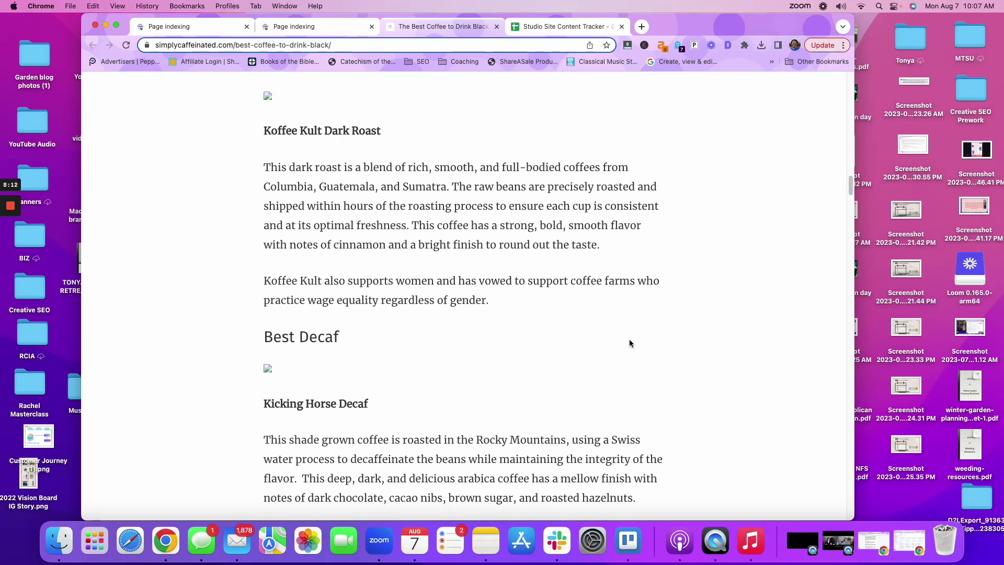
pyautogui.scroll(-12, 602, 314)
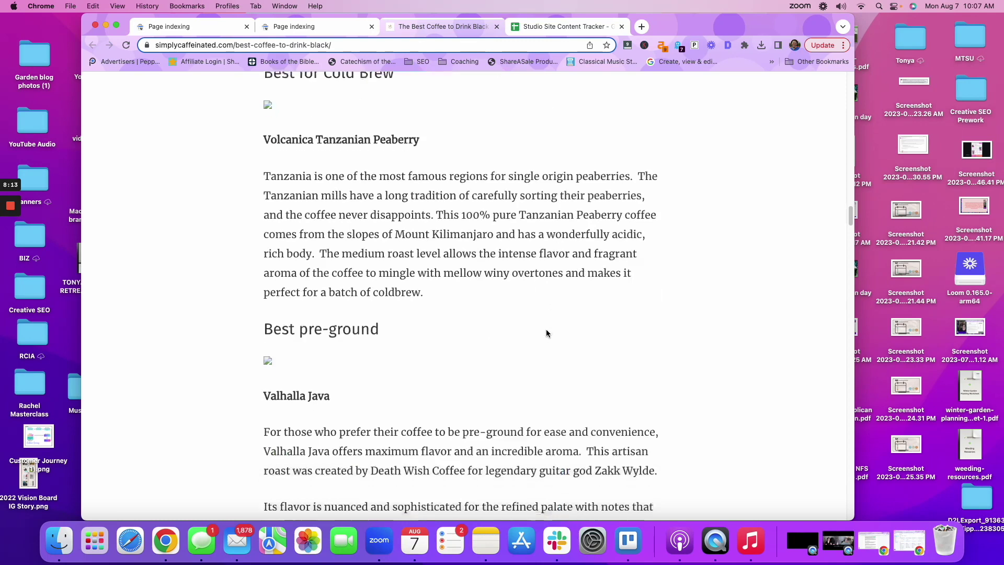
pyautogui.scroll(4, 419, 288)
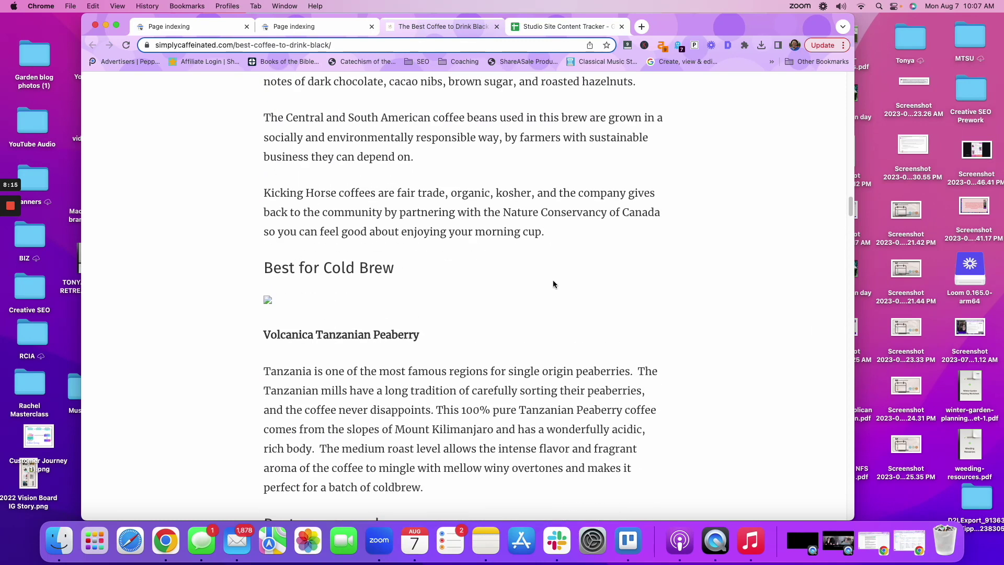
pyautogui.scroll(-3, 582, 293)
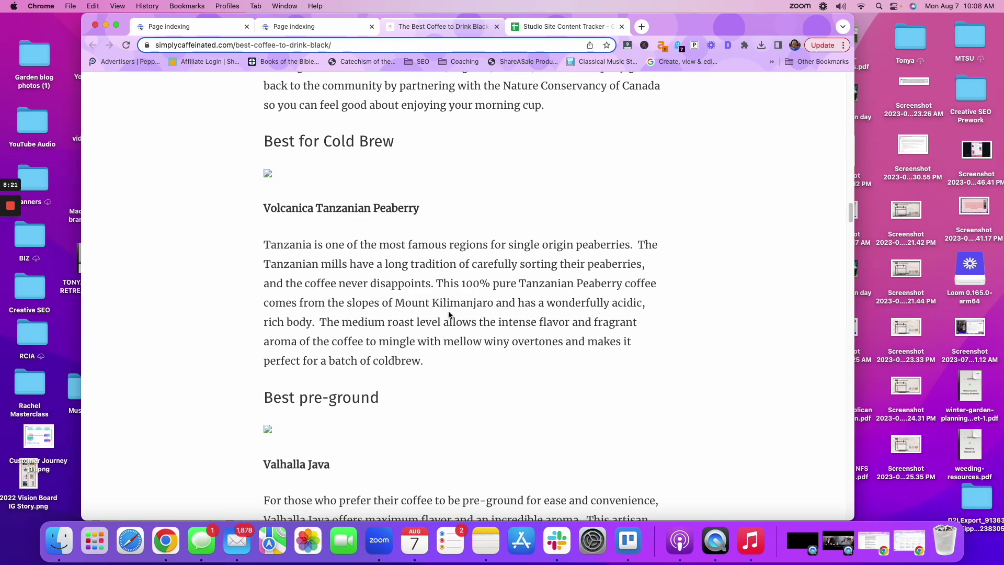
# Examine the "Benefits of black coffee" section and its subsections on calories, antioxidants and weight loss
pyautogui.scroll(-12, 448, 312)
pyautogui.scroll(-13, 442, 328)
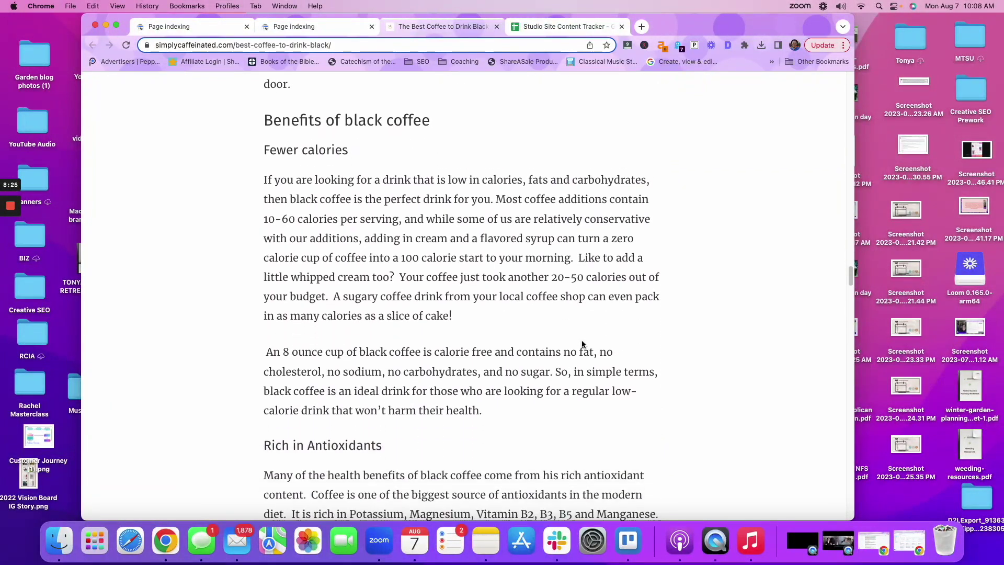
pyautogui.scroll(-1, 582, 344)
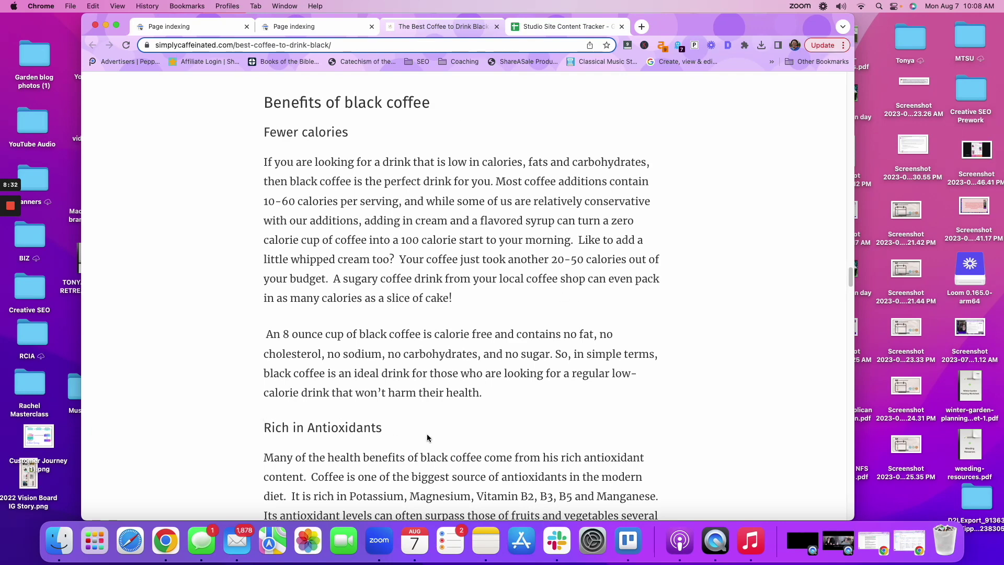
pyautogui.scroll(-5, 473, 395)
pyautogui.scroll(5, 482, 394)
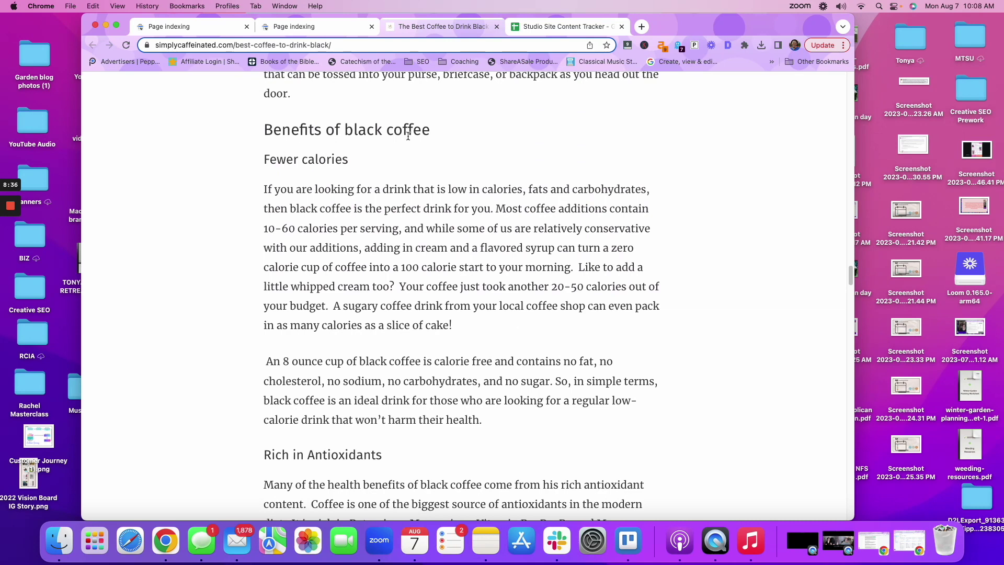
pyautogui.scroll(-4, 271, 295)
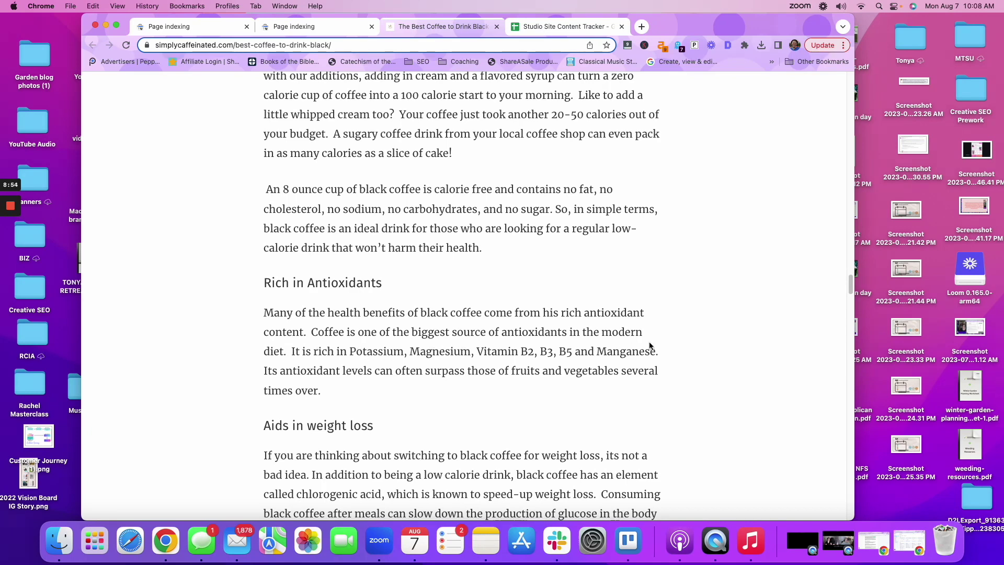
pyautogui.scroll(-2, 592, 376)
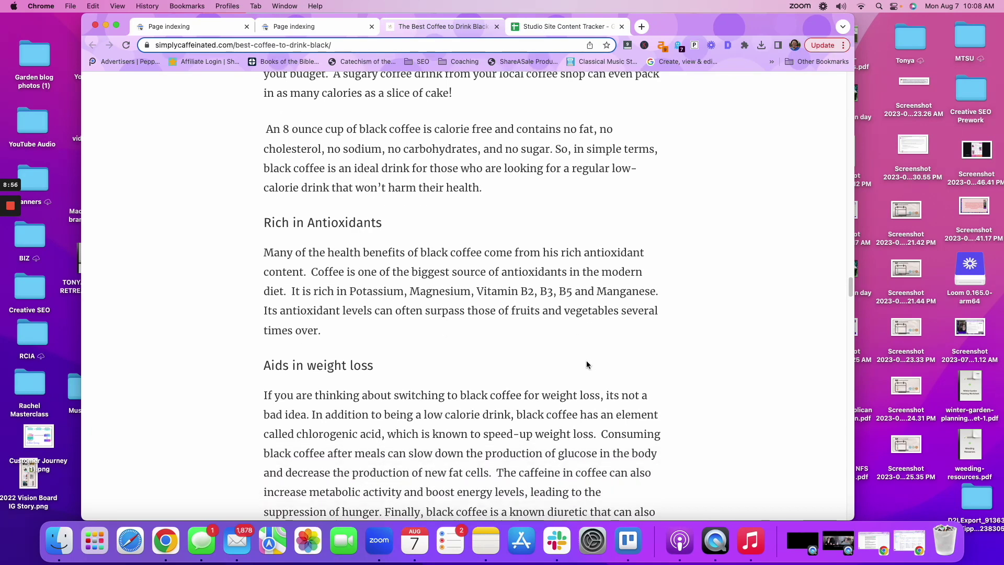
# Examine the article's remaining health benefits, covering cardiovascular health, memory and the liver, down to "How to brew black coffee"
pyautogui.scroll(-4, 566, 357)
pyautogui.scroll(-7, 551, 335)
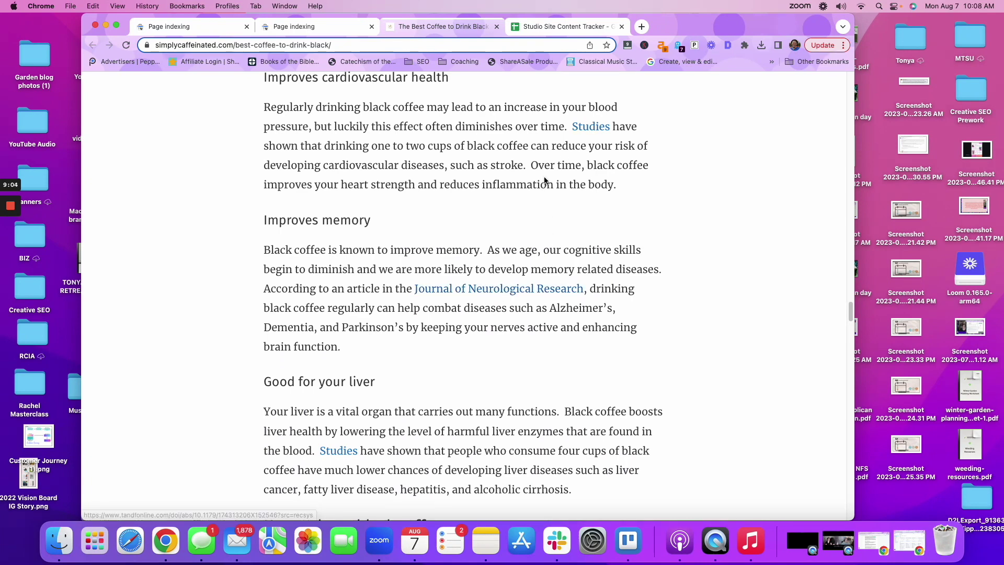
pyautogui.scroll(-6, 544, 266)
pyautogui.scroll(-3, 556, 278)
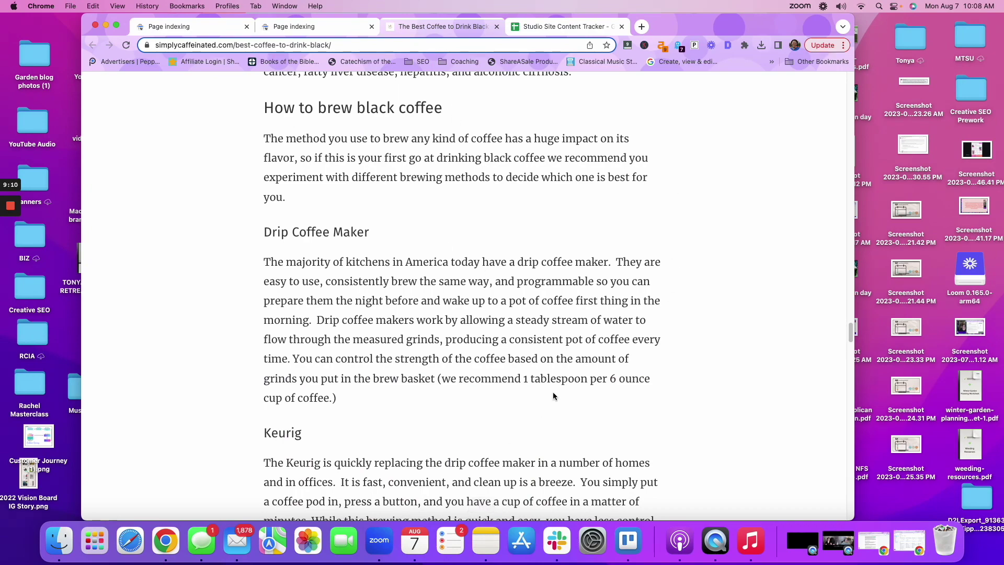
# Review the "How to brew black coffee" section's brewing methods from "Drip Coffee Maker" through "Espresso machine"
pyautogui.scroll(-15, 550, 397)
pyautogui.scroll(15, 548, 410)
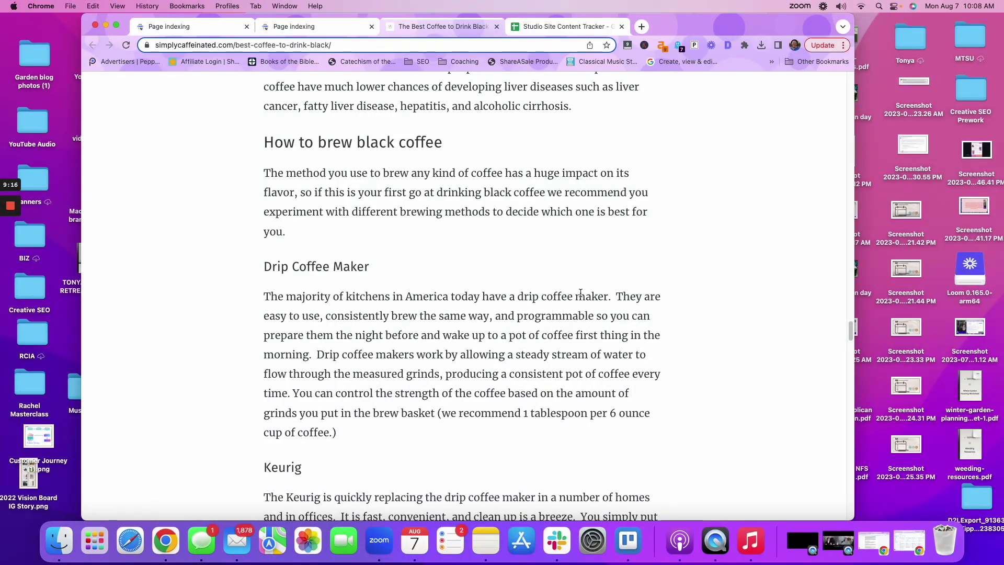
pyautogui.scroll(-4, 565, 299)
pyautogui.scroll(-8, 592, 370)
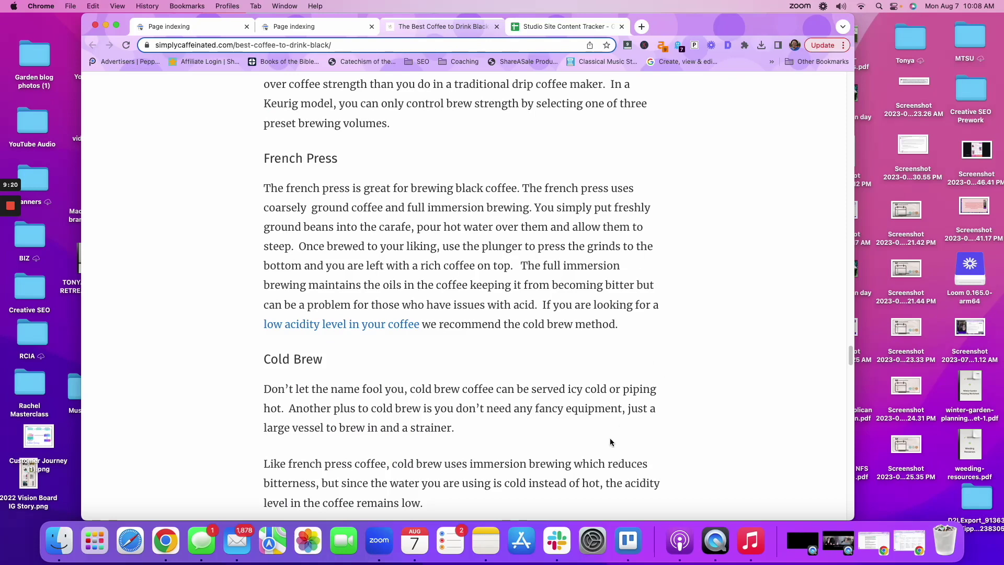
pyautogui.scroll(-15, 549, 405)
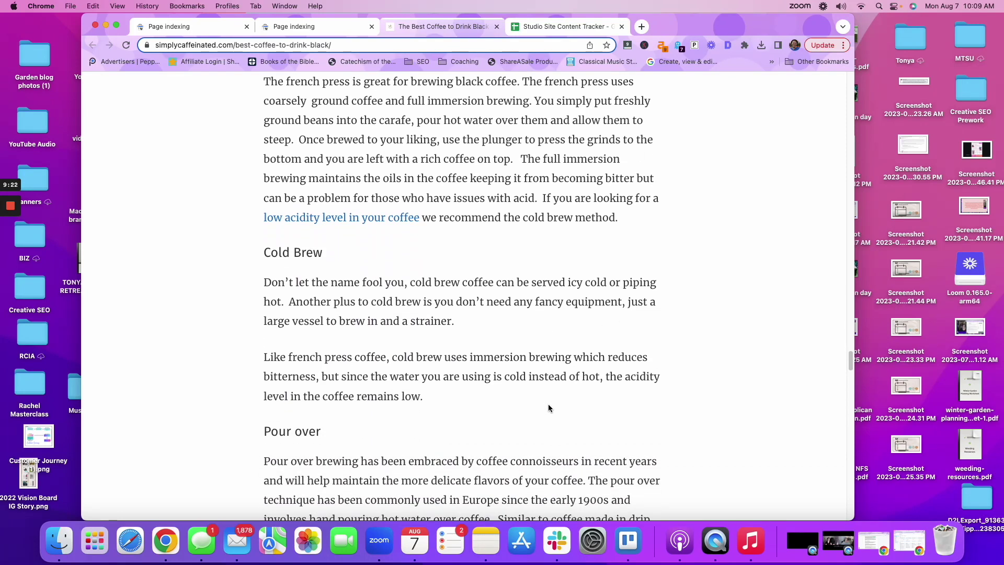
pyautogui.scroll(-5, 548, 408)
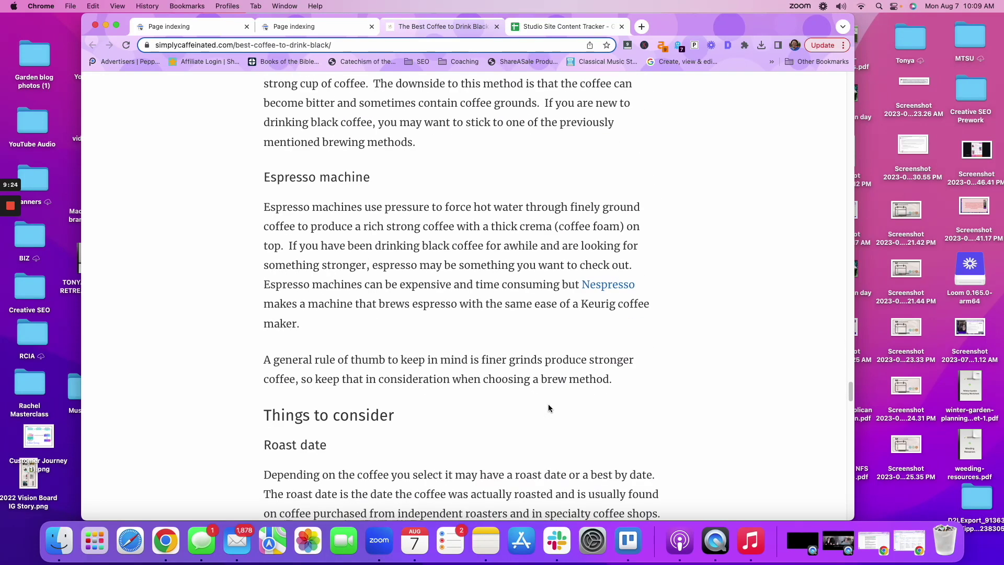
# Examine the "Things to consider" section, from roast date, roast type and type of coffee through "Grind type"
pyautogui.scroll(-3, 548, 407)
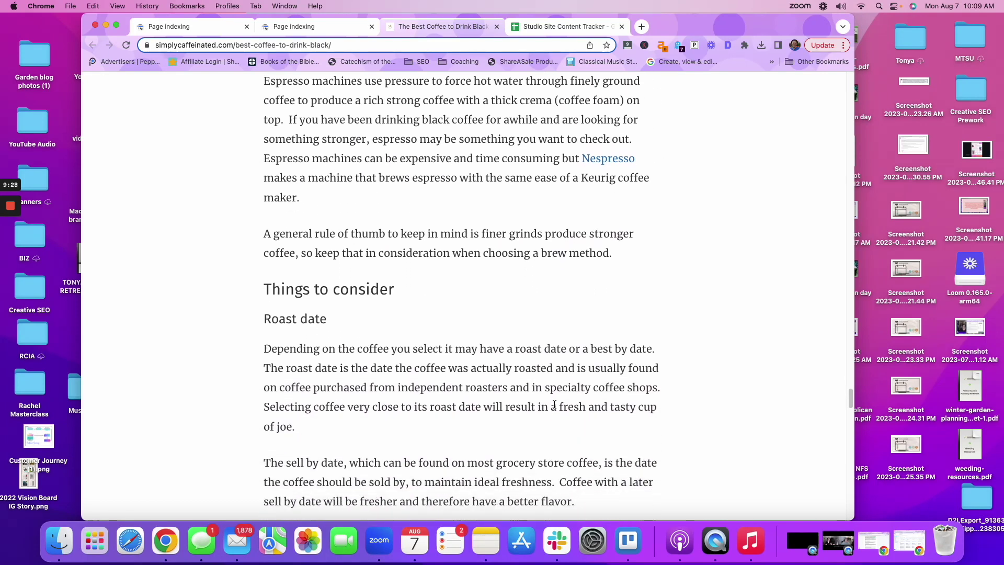
pyautogui.scroll(-7, 556, 404)
pyautogui.scroll(-3, 502, 350)
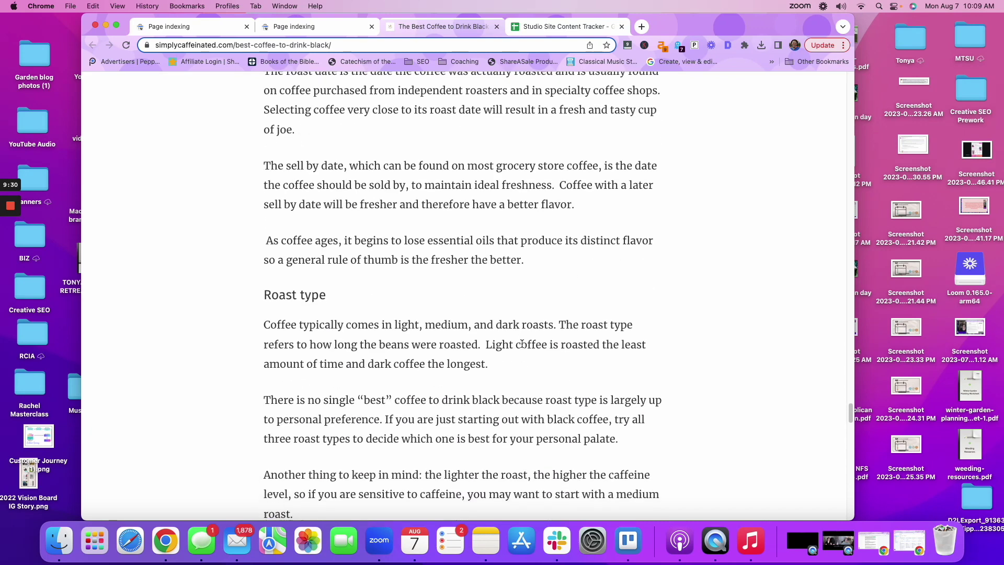
pyautogui.scroll(-5, 523, 346)
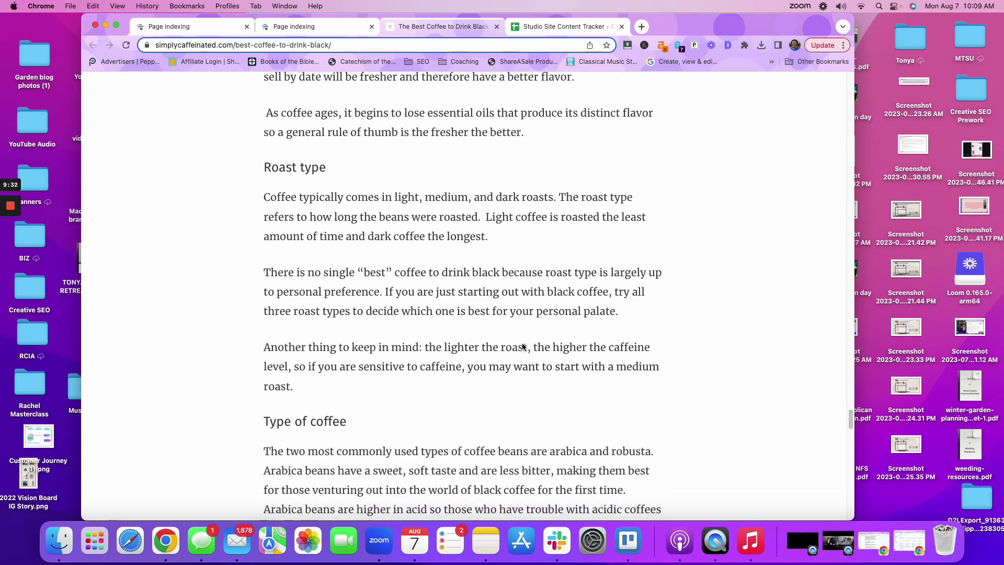
pyautogui.scroll(-9, 522, 346)
pyautogui.scroll(-2, 522, 345)
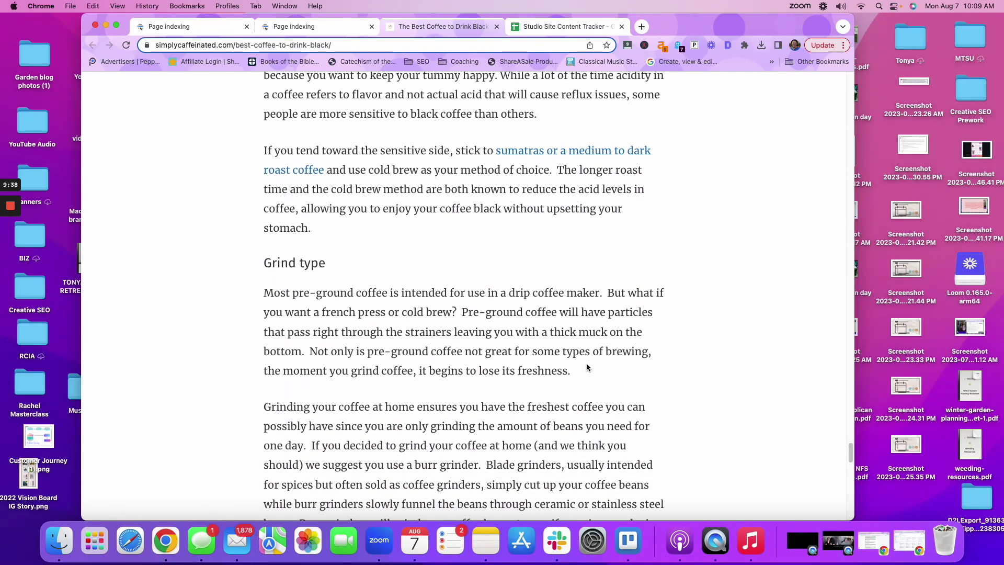
pyautogui.scroll(-1, 562, 342)
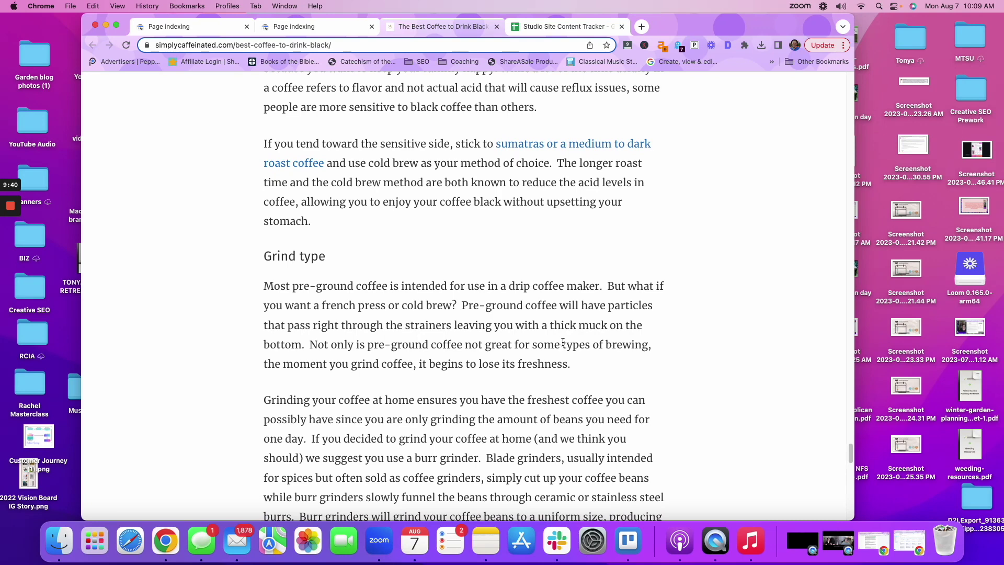